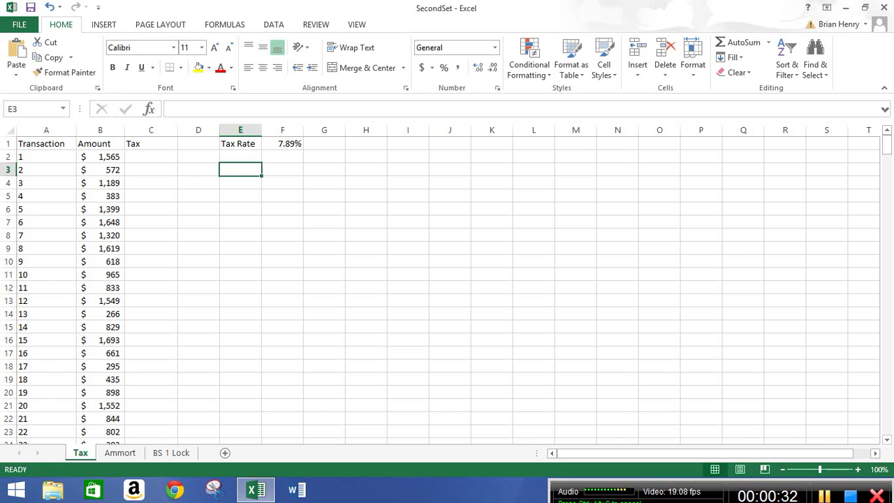
- Review the first two transaction amounts and the tax rate in F1
{"action": "left_click", "coordinate": [108, 158]}
{"action": "left_click", "coordinate": [108, 168]}
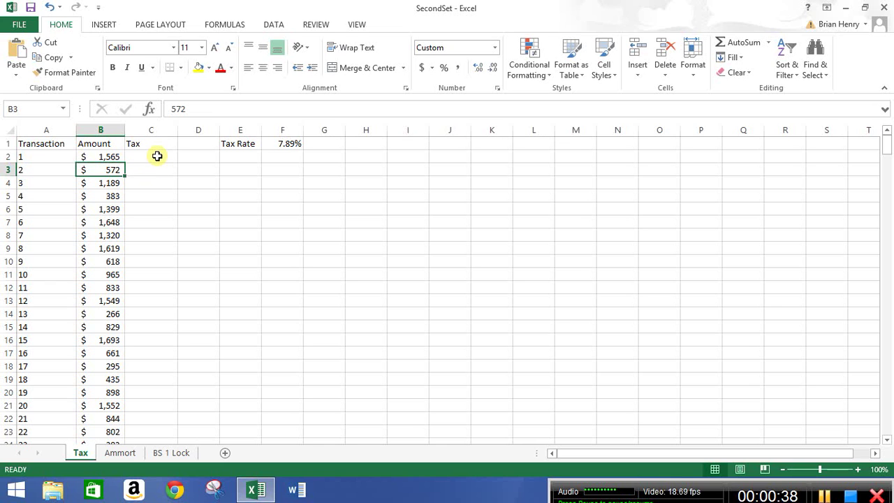
{"action": "left_click", "coordinate": [278, 142]}
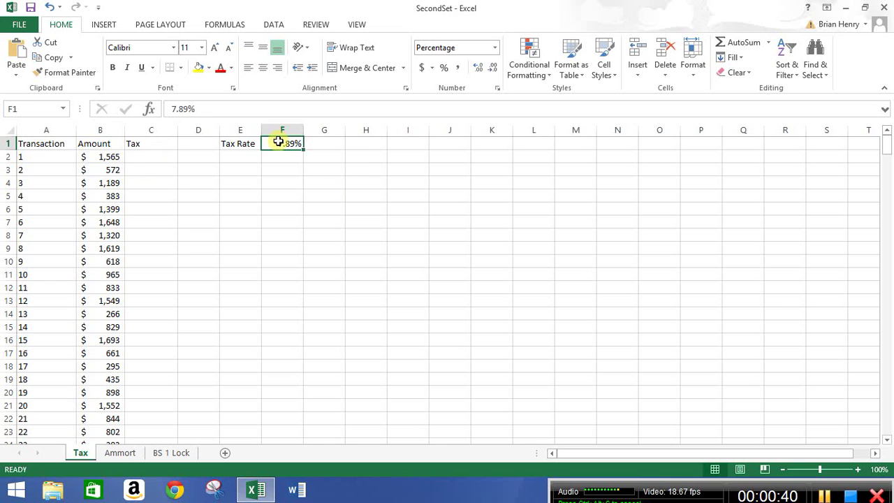
- Enter =B2*F1 in C2 to get the first transaction's $123.48 tax
{"action": "left_click", "coordinate": [163, 157]}
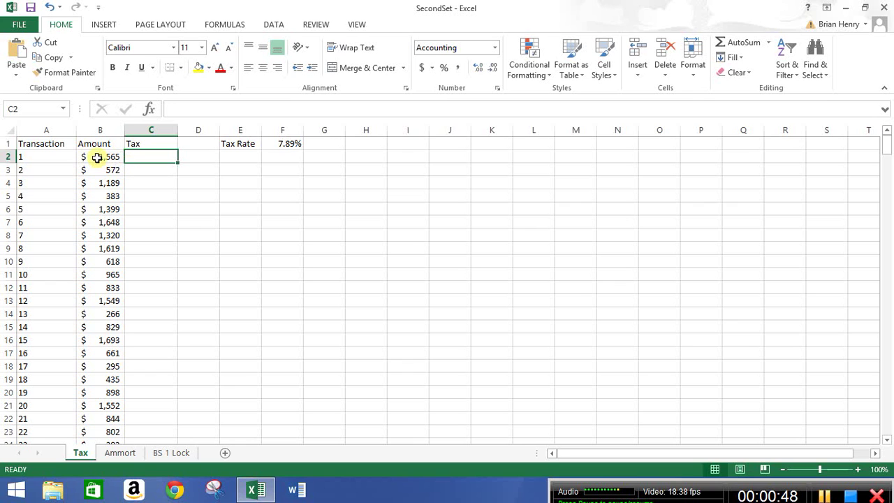
{"action": "type", "text": "="}
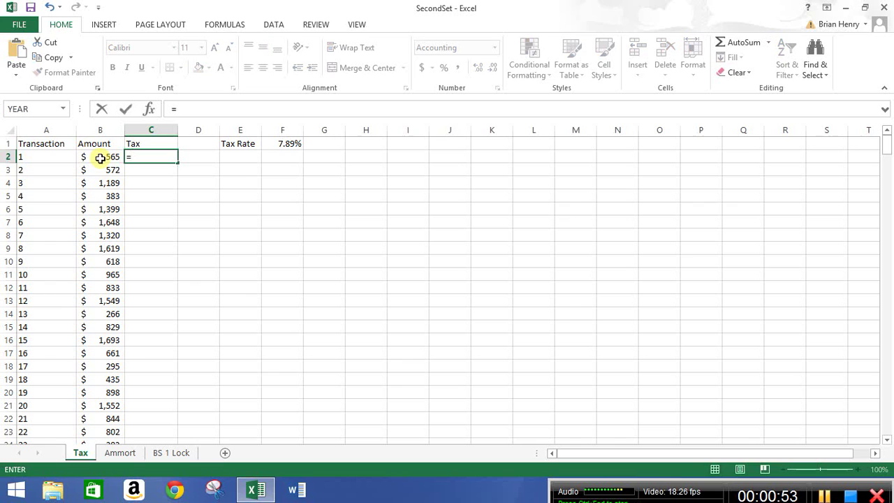
{"action": "left_click", "coordinate": [100, 158]}
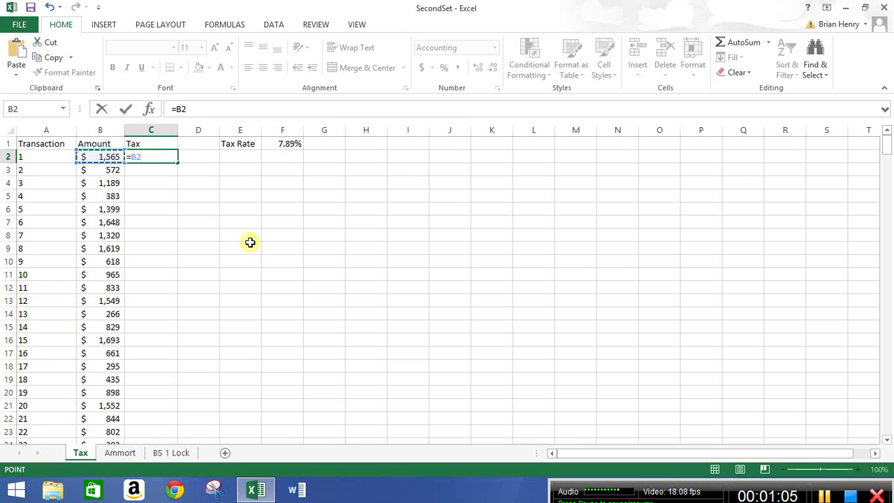
{"action": "type", "text": "*"}
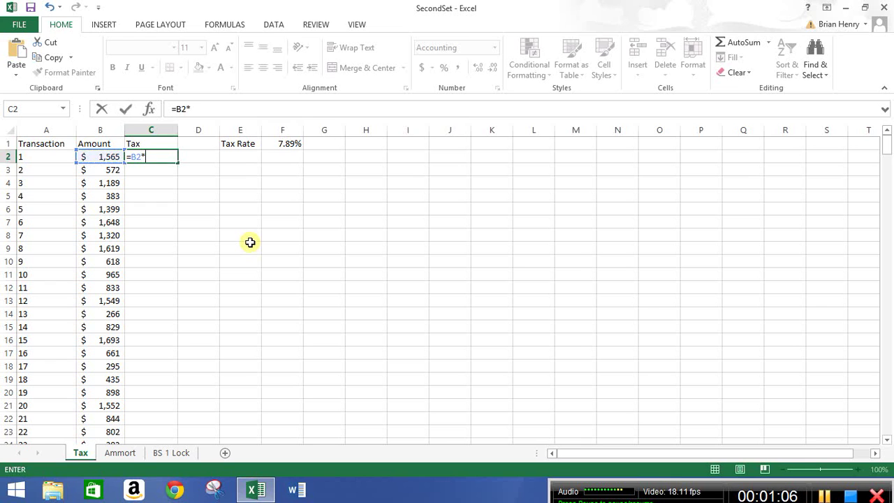
{"action": "left_click", "coordinate": [287, 145]}
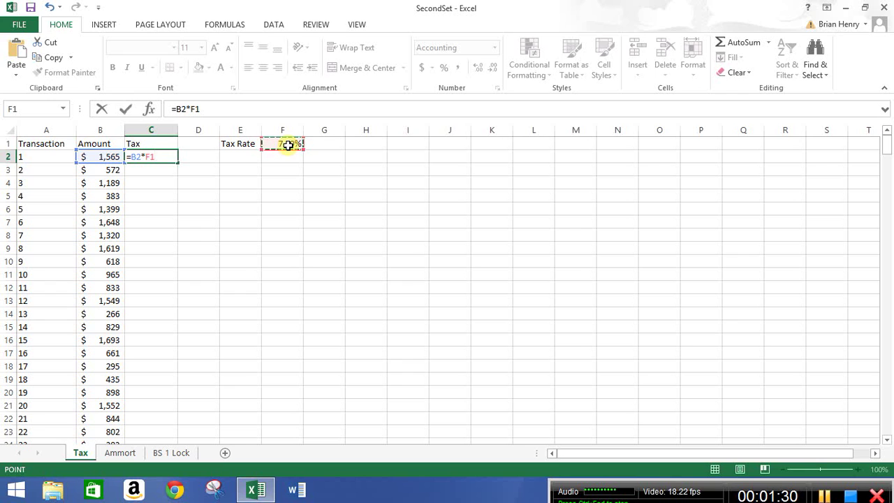
{"action": "key", "text": "Return"}
{"action": "key", "text": "Up"}
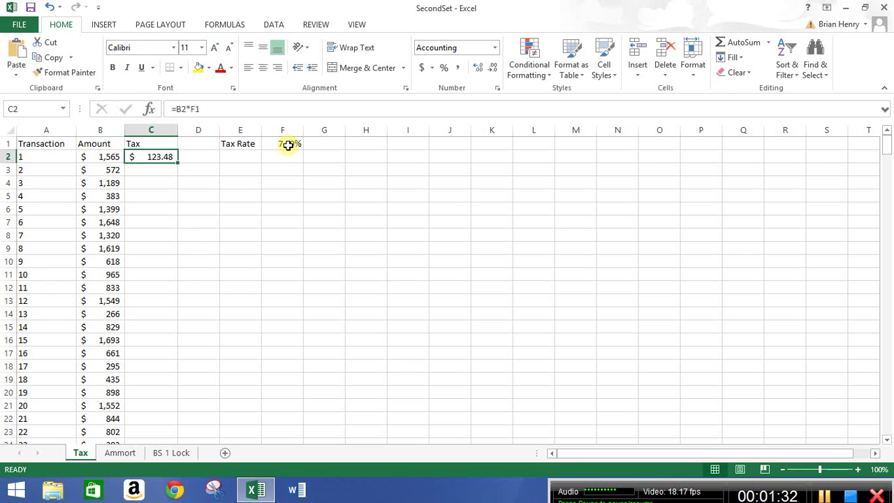
{"action": "key", "text": "Left"}
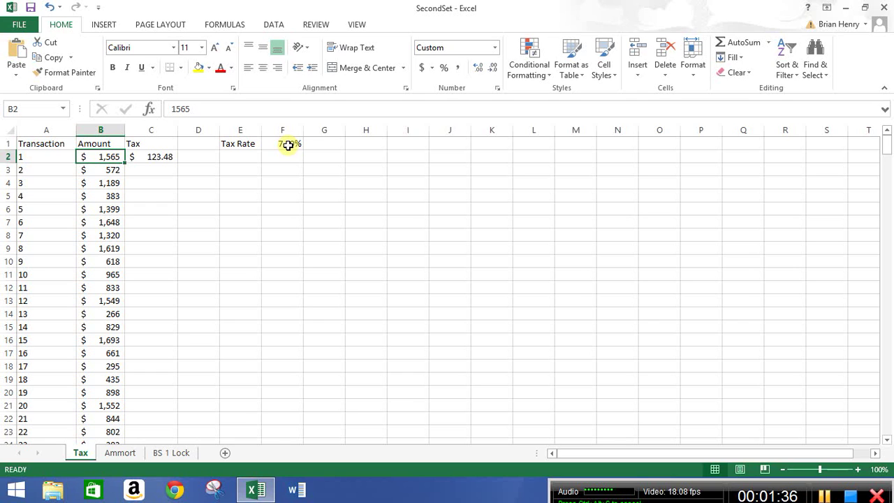
{"action": "key", "text": "Right"}
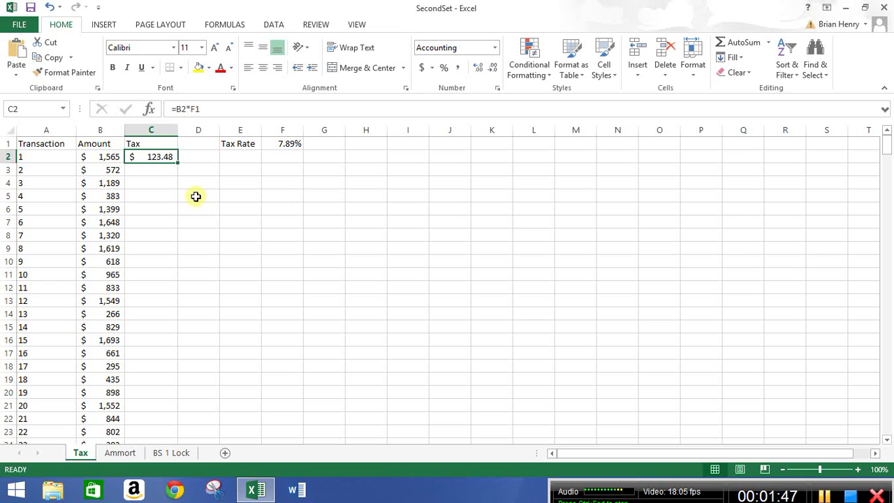
{"action": "left_click_drag", "start_coordinate": [179, 163], "coordinate": [179, 174]}
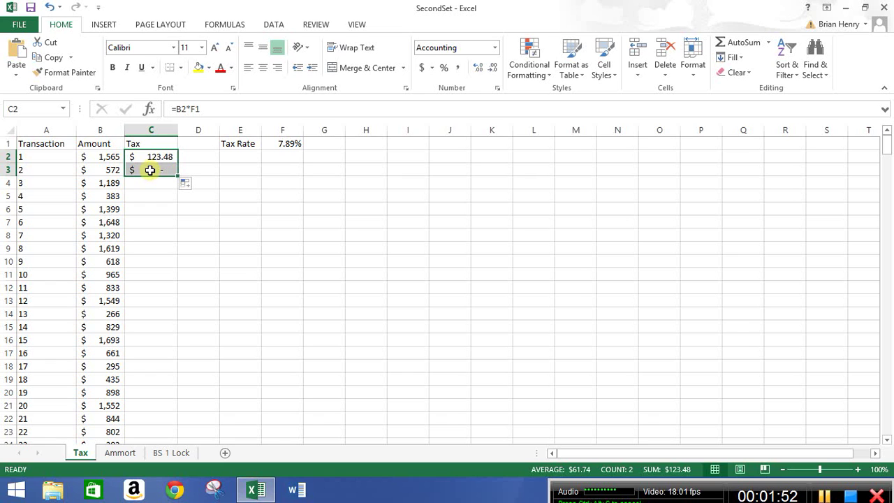
{"action": "left_click", "coordinate": [148, 170]}
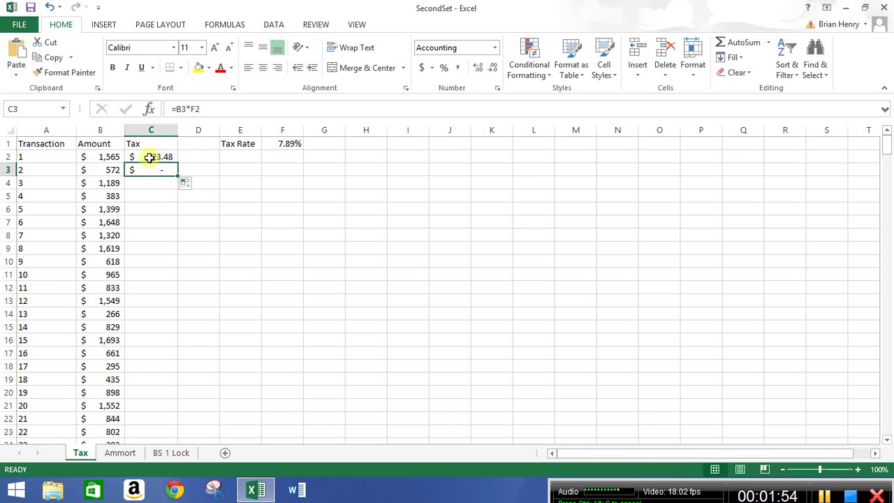
{"action": "left_click", "coordinate": [150, 156]}
{"action": "key", "text": "Down"}
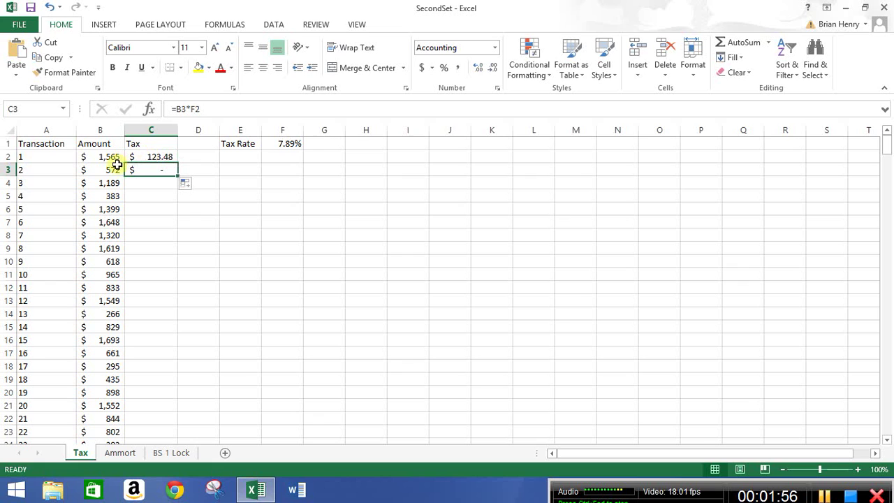
{"action": "left_click", "coordinate": [113, 170]}
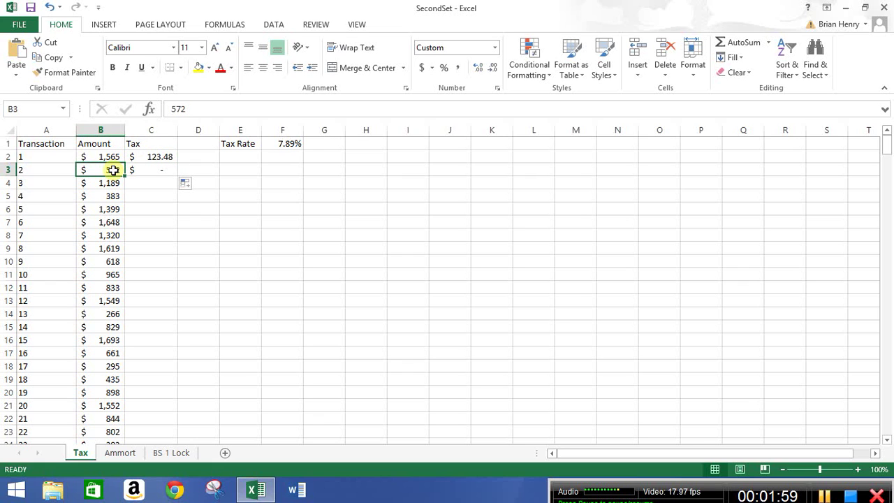
{"action": "key", "text": "Right"}
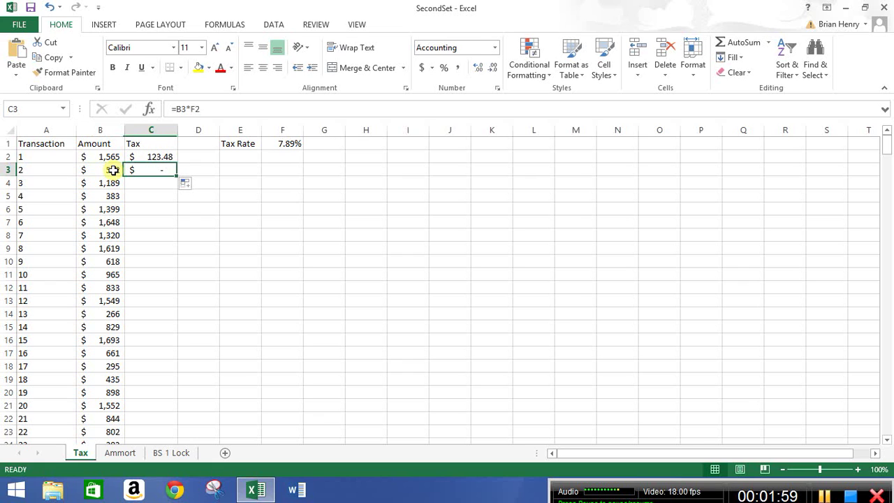
{"action": "left_click", "coordinate": [283, 157]}
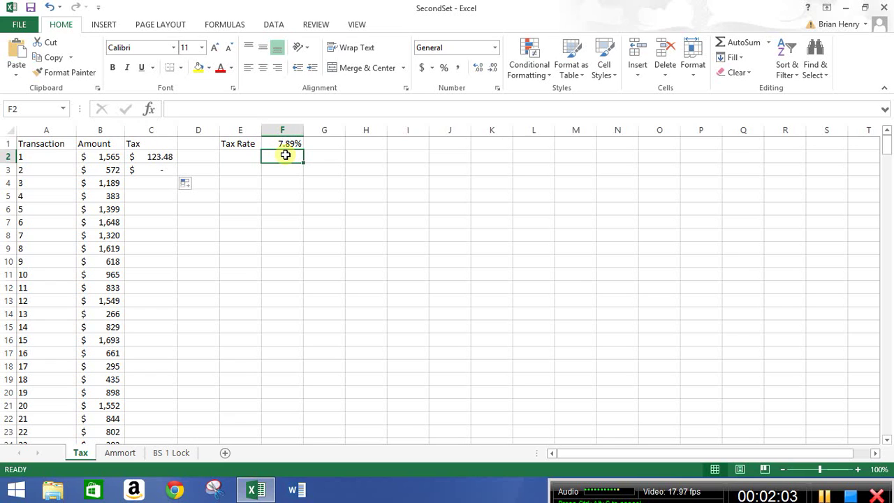
{"action": "left_click", "coordinate": [145, 171]}
{"action": "key", "text": "Delete"}
{"action": "key", "text": "Up"}
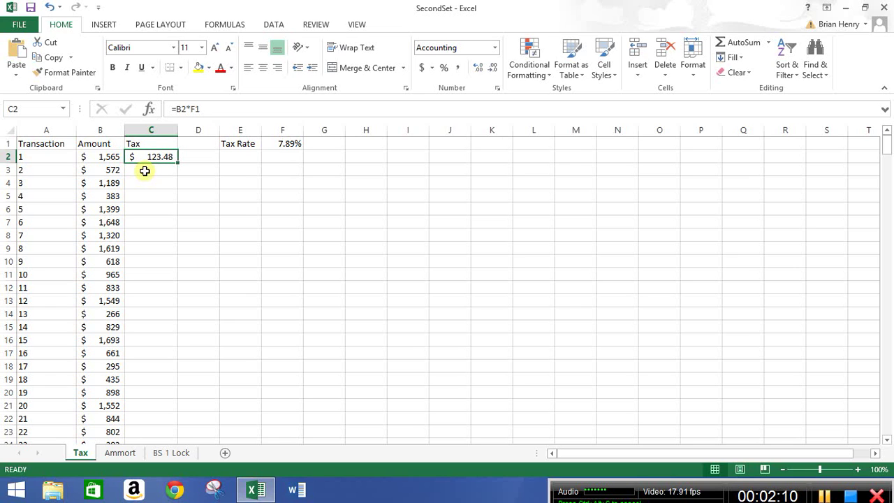
- Re-enter C2 as =B2*$F$1 so the tax rate reference is absolute
{"action": "type", "text": "="}
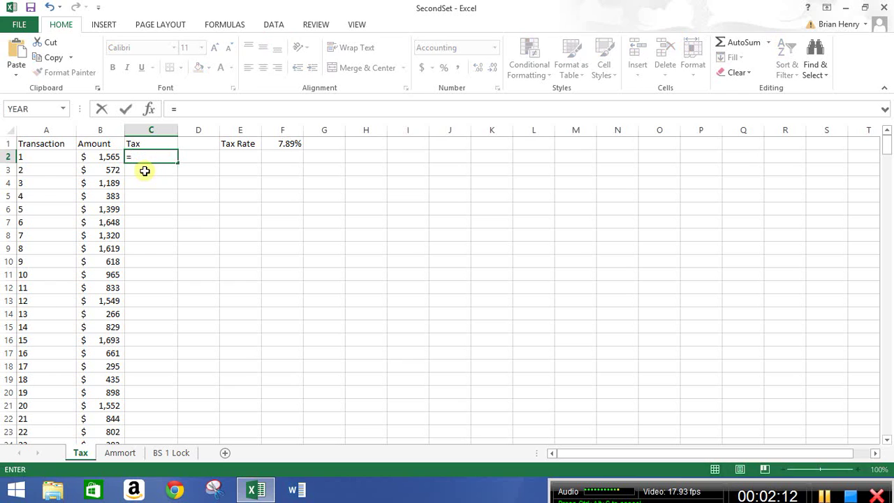
{"action": "key", "text": "Left"}
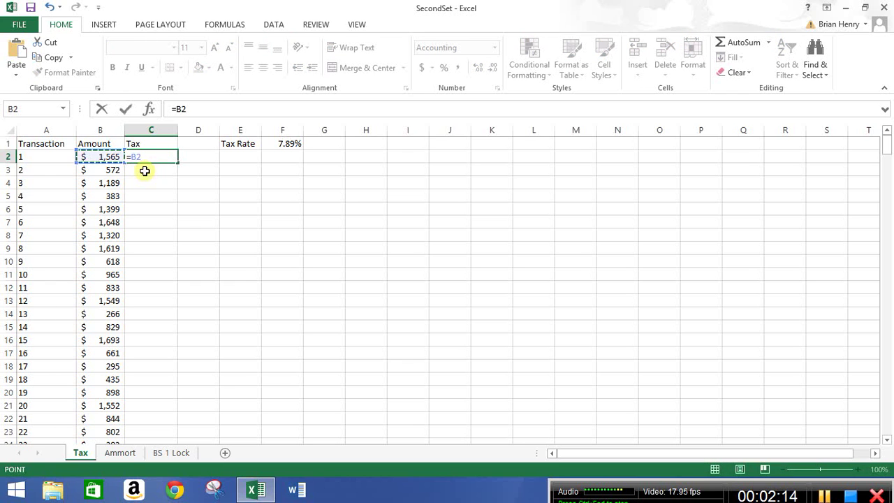
{"action": "type", "text": "*"}
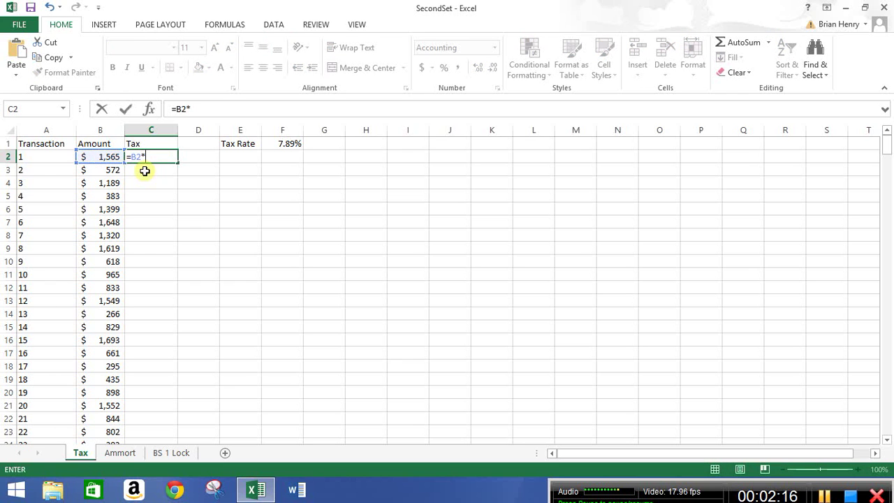
{"action": "left_click", "coordinate": [281, 145]}
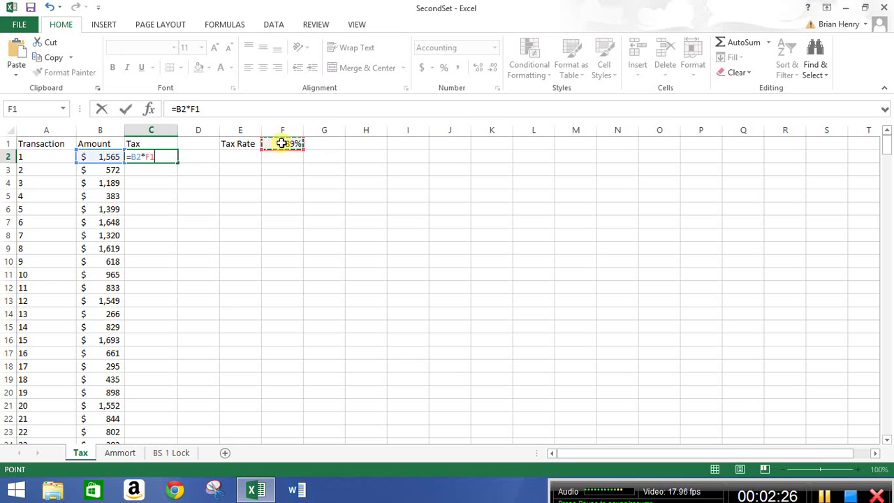
{"action": "key", "text": "F4"}
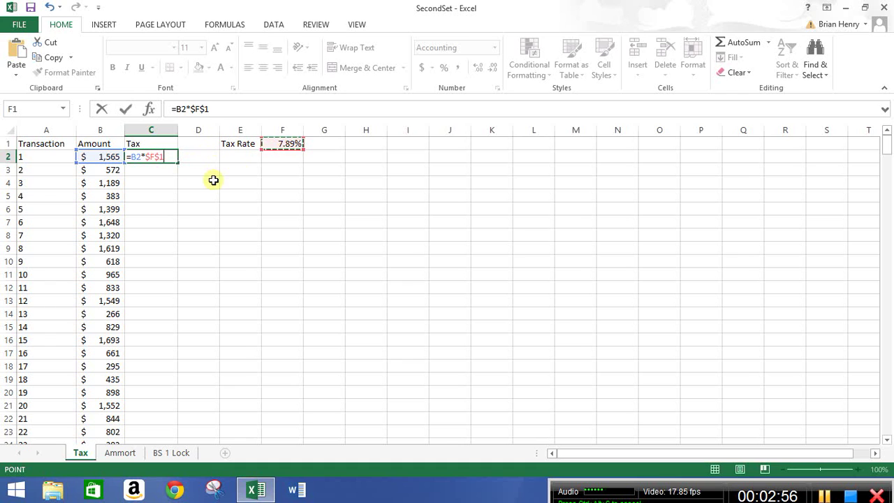
{"action": "key", "text": "Return"}
{"action": "key", "text": "Up"}
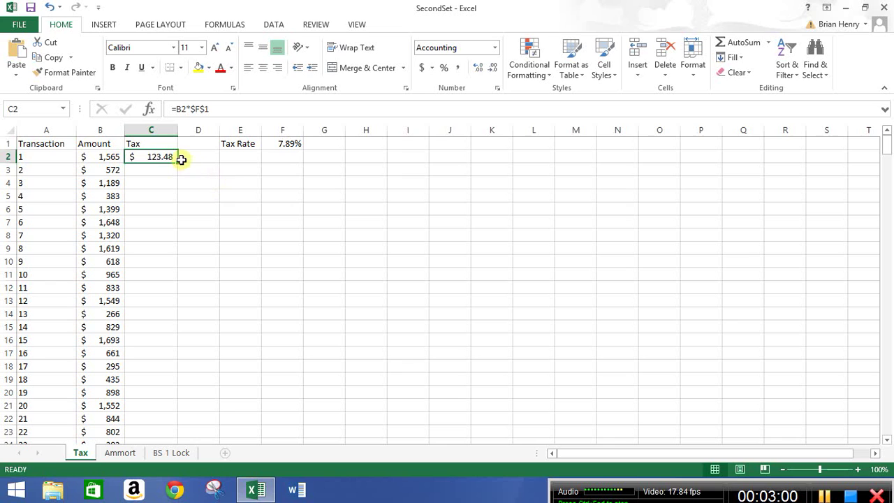
- Fill C2's tax formula down column C through row 345, checking C3 reads =B3*$F$1
{"action": "left_click_drag", "start_coordinate": [178, 163], "coordinate": [177, 173]}
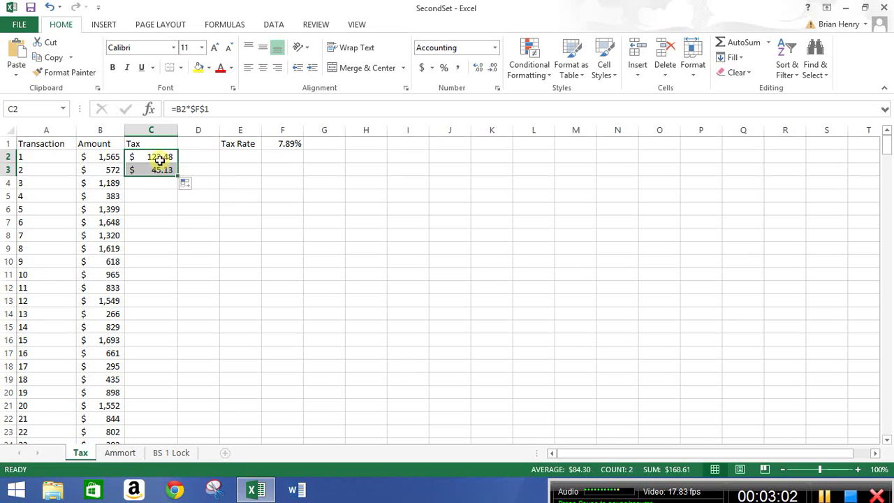
{"action": "left_click", "coordinate": [160, 154]}
{"action": "key", "text": "Down"}
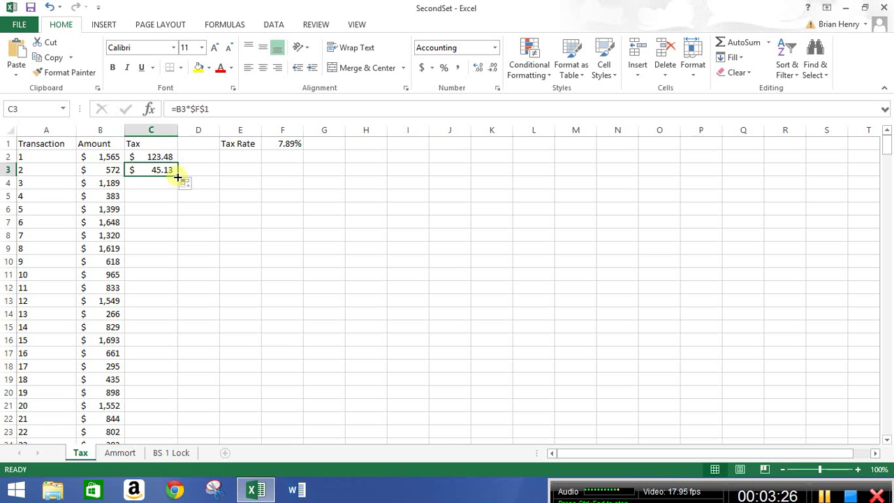
{"action": "left_click_drag", "start_coordinate": [178, 176], "coordinate": [153, 396]}
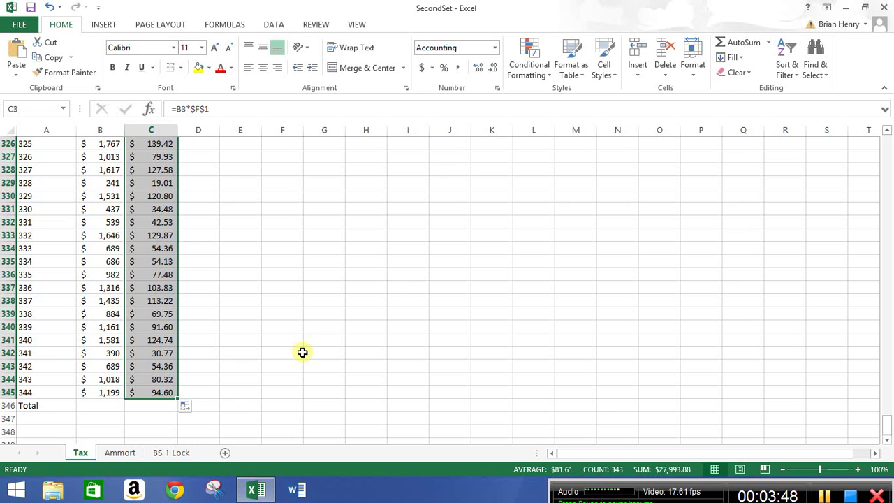
- Clear the filled tax values and refill the formula down the table from C2's fill handle
{"action": "key", "text": "Delete"}
{"action": "key", "text": "ctrl+BackSpace"}
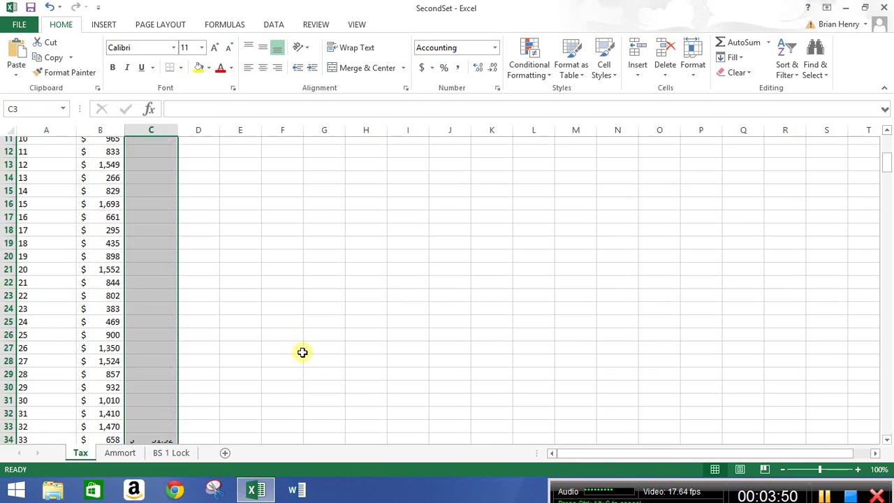
{"action": "key", "text": "Up"}
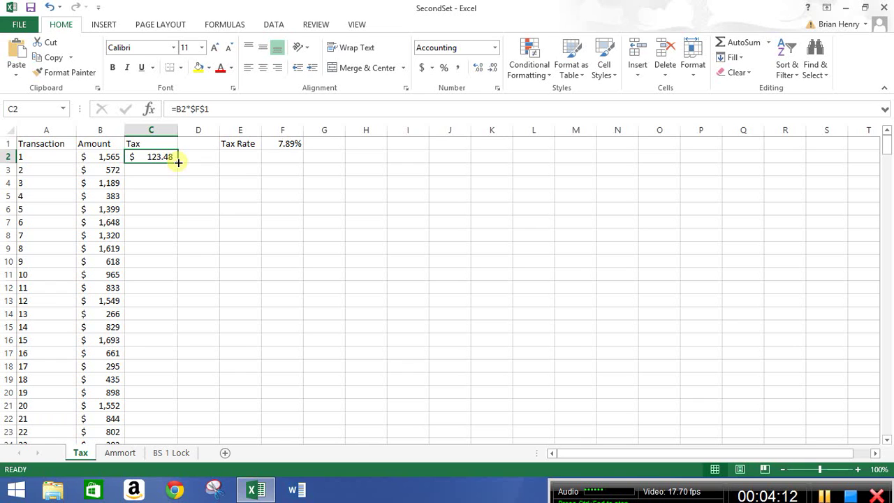
{"action": "double_click", "coordinate": [178, 162]}
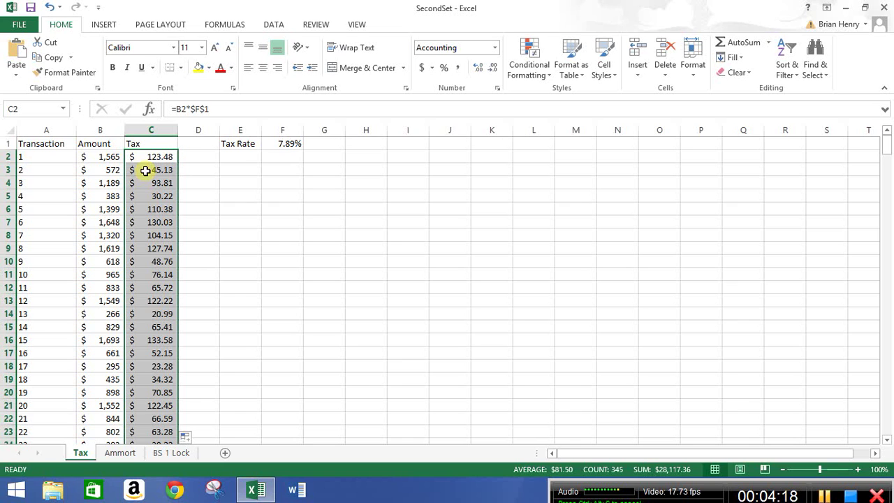
{"action": "left_click", "coordinate": [145, 170]}
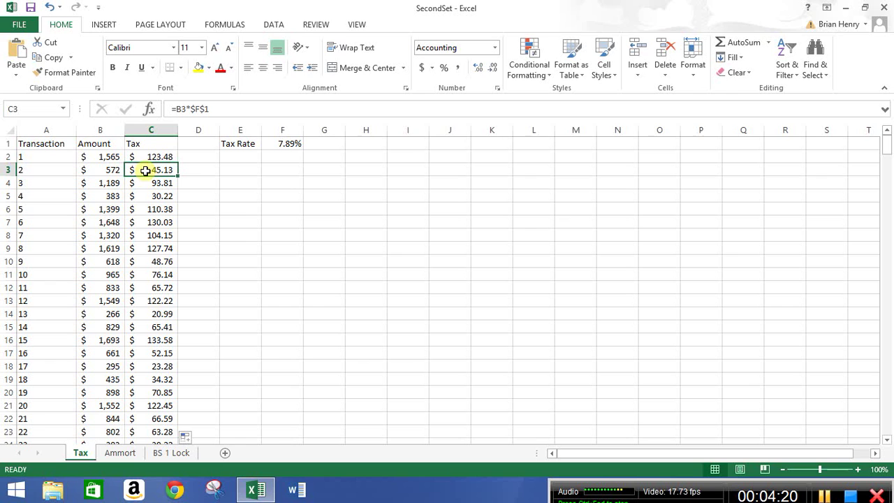
- Delete the stray tax formula from C346 in the Total row
{"action": "key", "text": "ctrl+Down"}
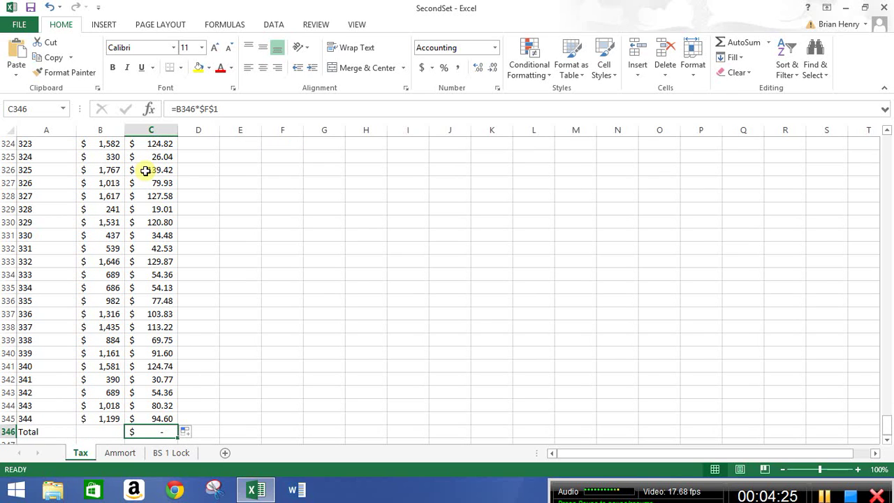
{"action": "key", "text": "Right"}
{"action": "key", "text": "Left"}
{"action": "key", "text": "Left"}
{"action": "key", "text": "Left"}
{"action": "key", "text": "Right"}
{"action": "key", "text": "Right"}
{"action": "key", "text": "Delete"}
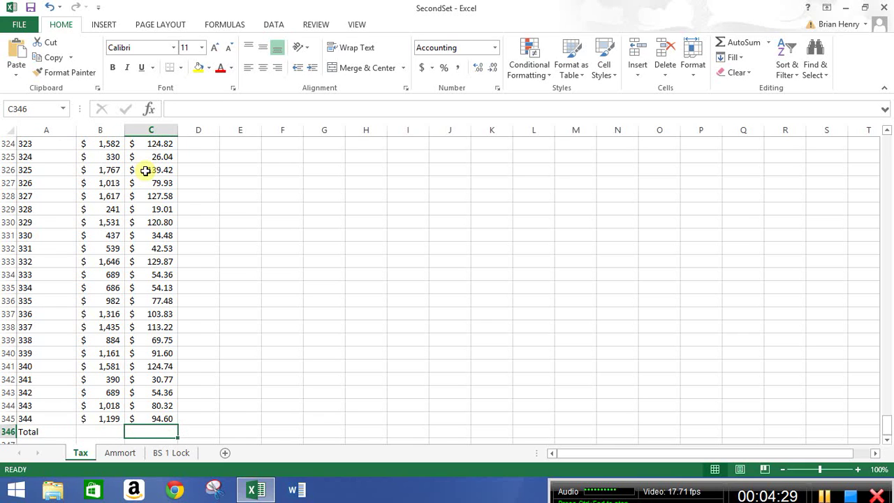
{"action": "key", "text": "Left"}
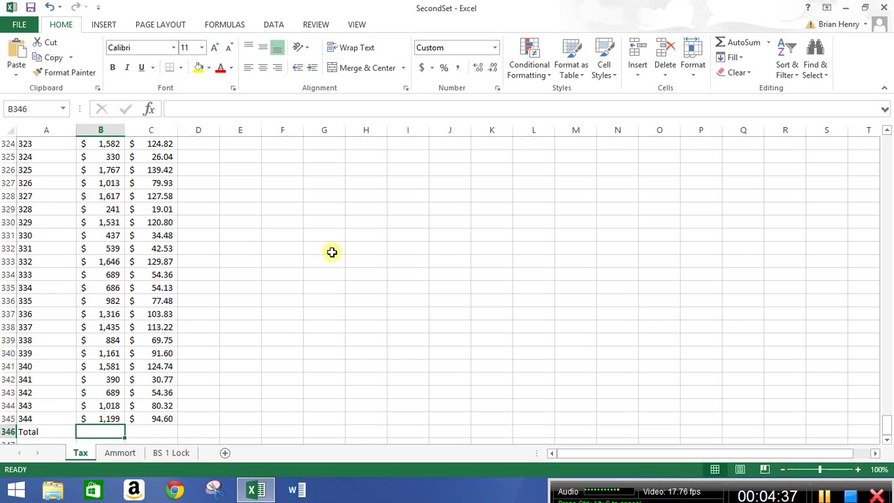
- Total column B in B346 ($356,367), replacing a typed =sum(b2:b345) with AutoSum
{"action": "type", "text": "=sum("}
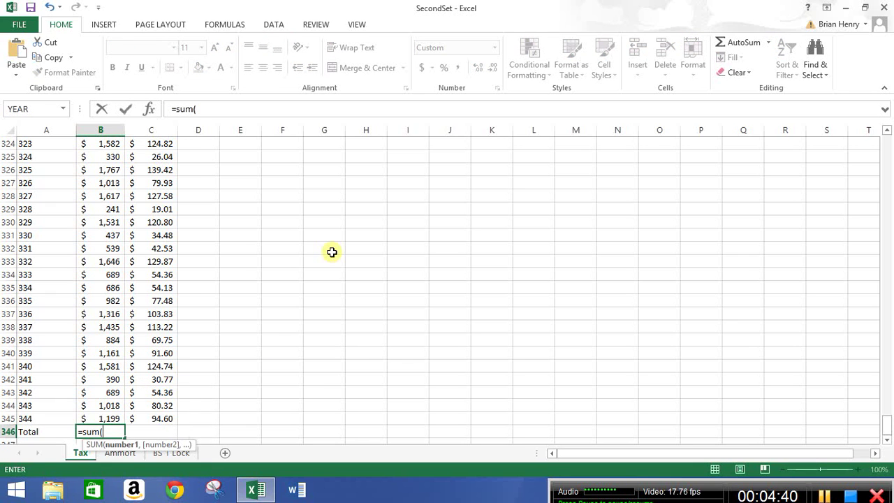
{"action": "type", "text": "b2:b345"}
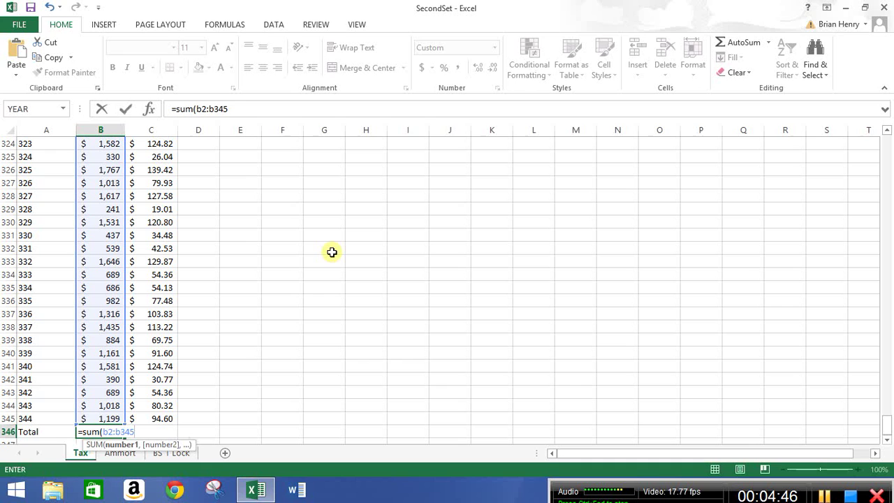
{"action": "type", "text": ")"}
{"action": "key", "text": "Return"}
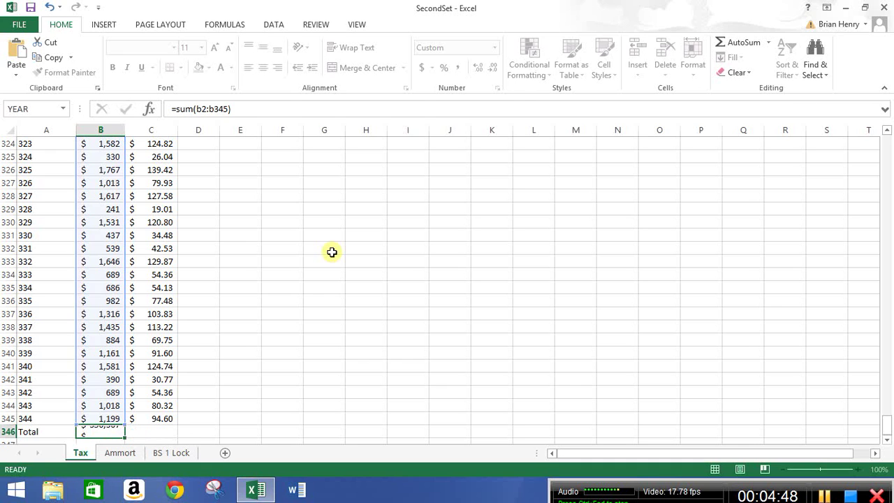
{"action": "key", "text": "Up"}
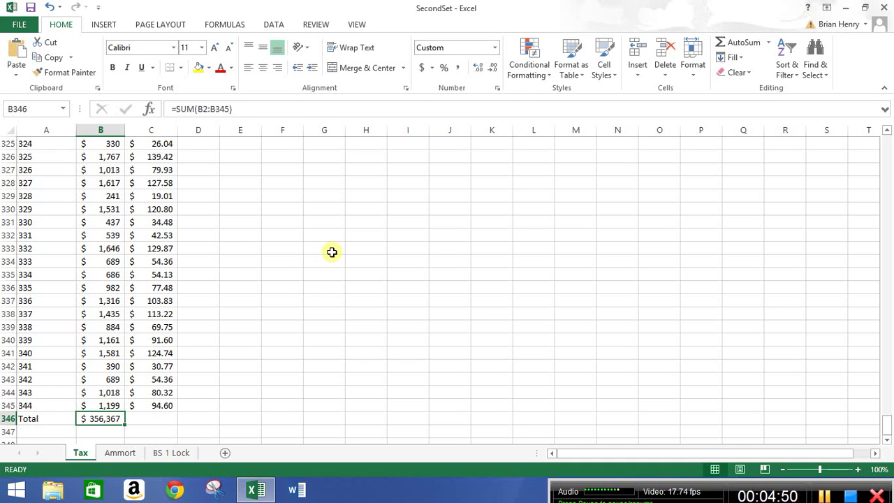
{"action": "key", "text": "Delete"}
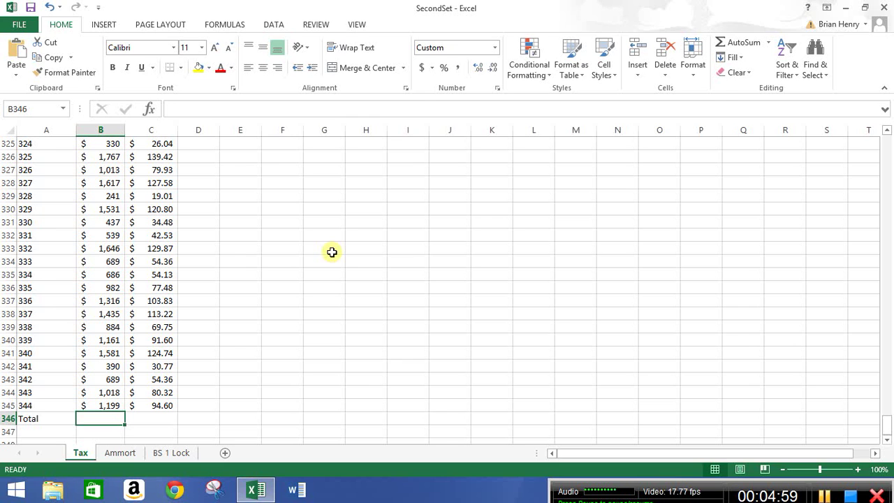
{"action": "key", "text": "alt+equal"}
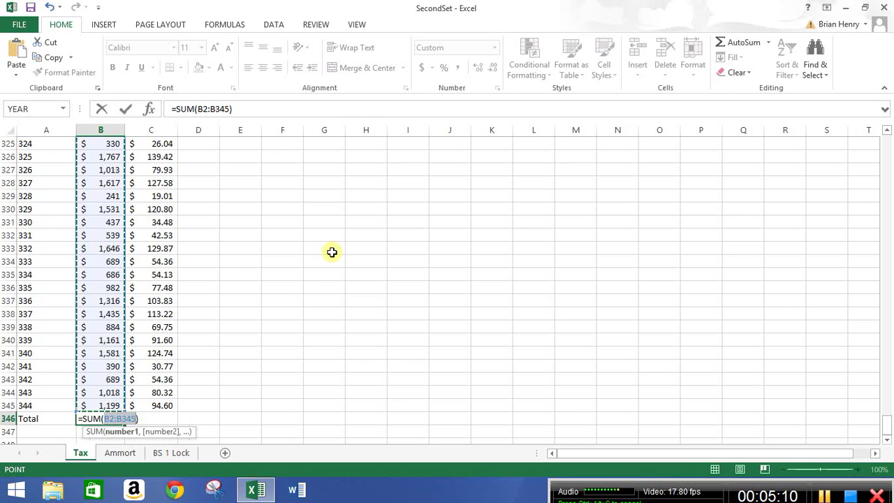
{"action": "key", "text": "Return"}
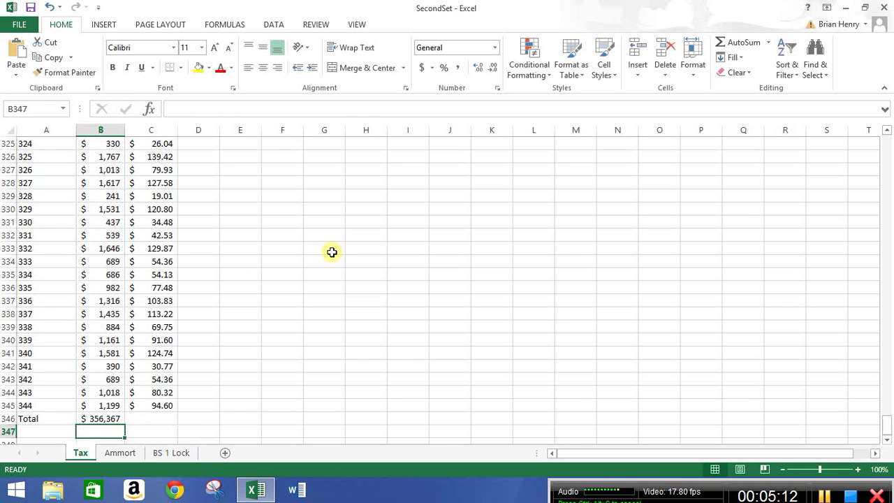
- AutoSum column C in C346 ($28,117.36), then switch to the Ammort sheet
{"action": "key", "text": "Up"}
{"action": "key", "text": "Right"}
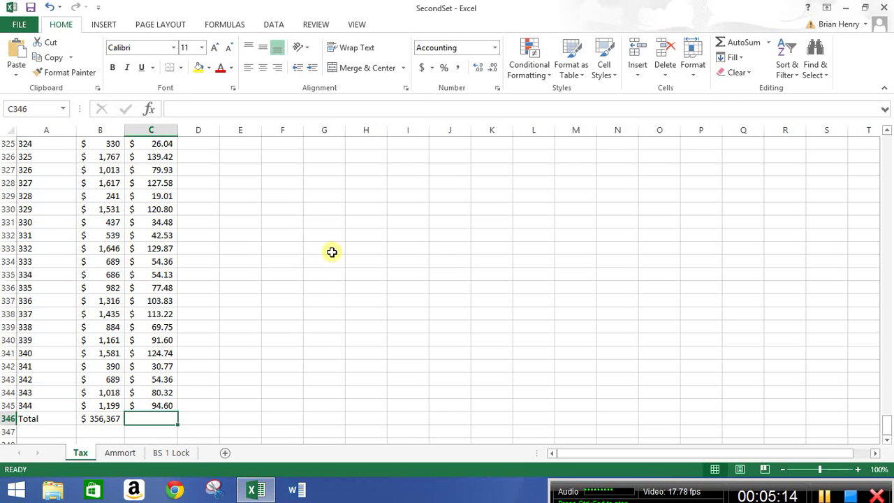
{"action": "key", "text": "alt+equal"}
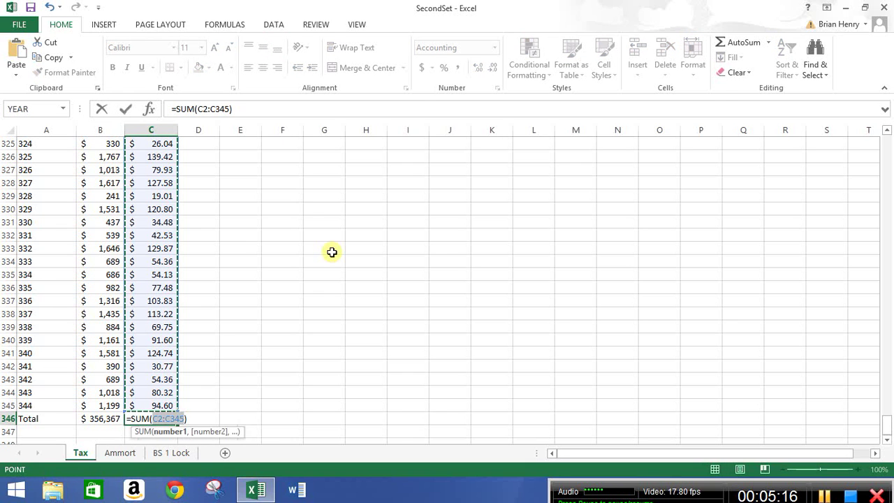
{"action": "key", "text": "Return"}
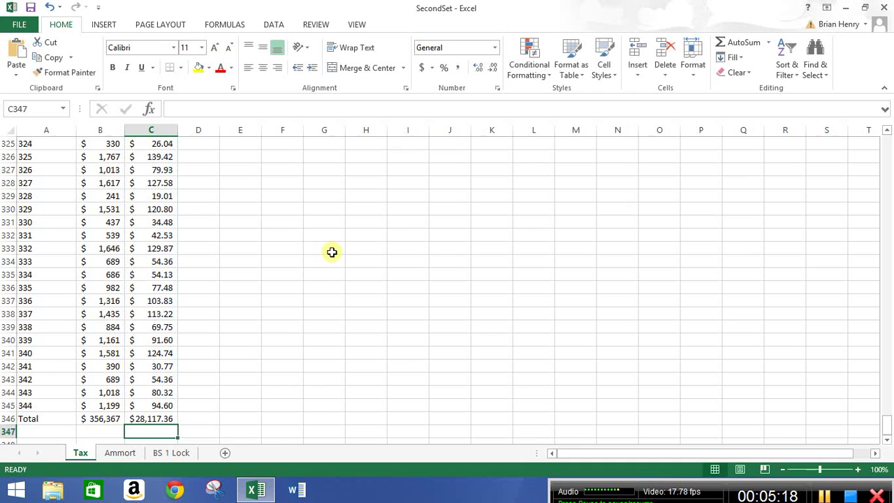
{"action": "key", "text": "Up"}
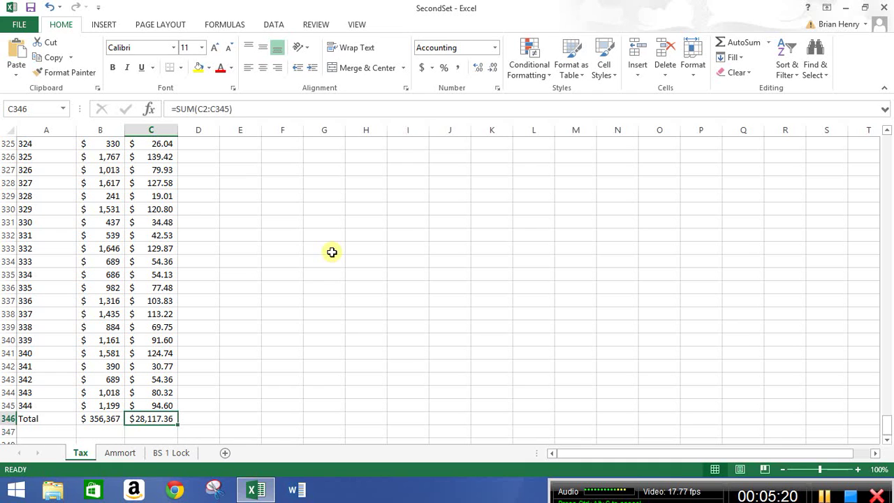
{"action": "key", "text": "Left"}
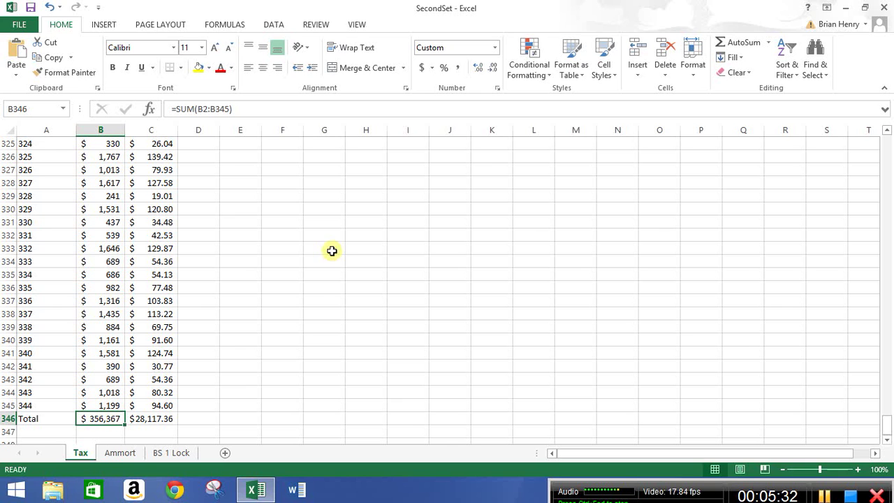
{"action": "left_click", "coordinate": [119, 453]}
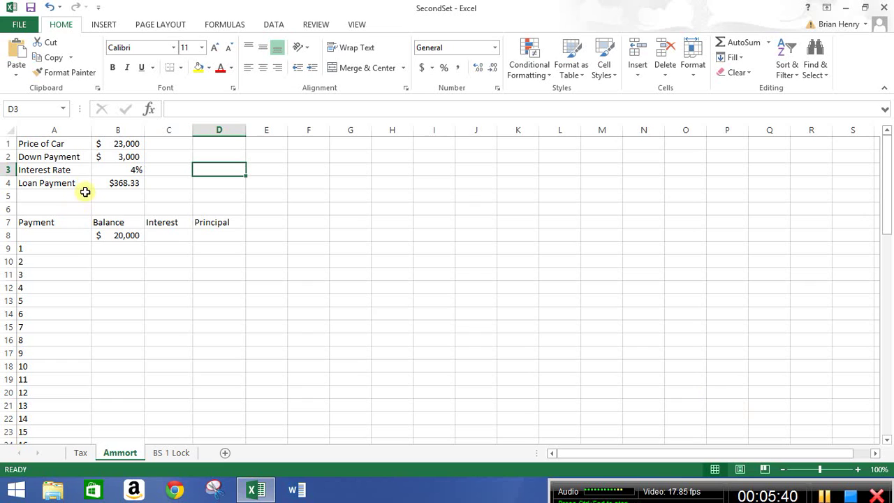
{"action": "left_click", "coordinate": [122, 141]}
{"action": "left_click", "coordinate": [120, 156]}
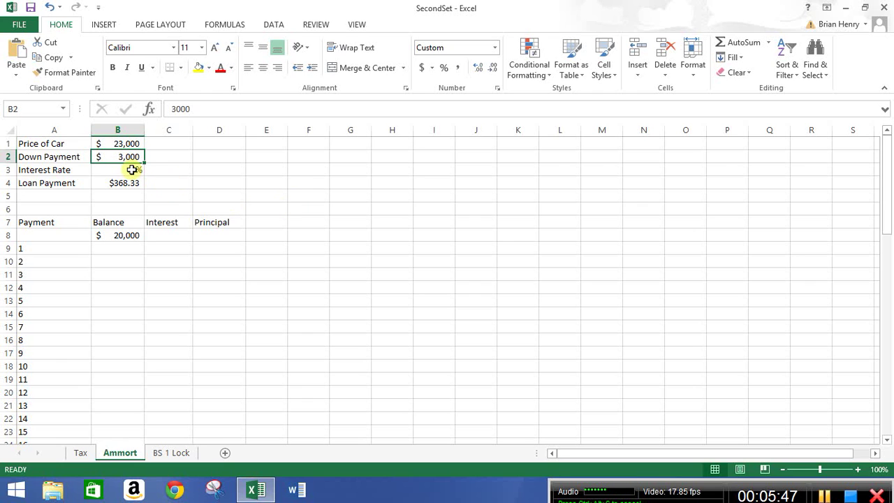
{"action": "left_click", "coordinate": [132, 170]}
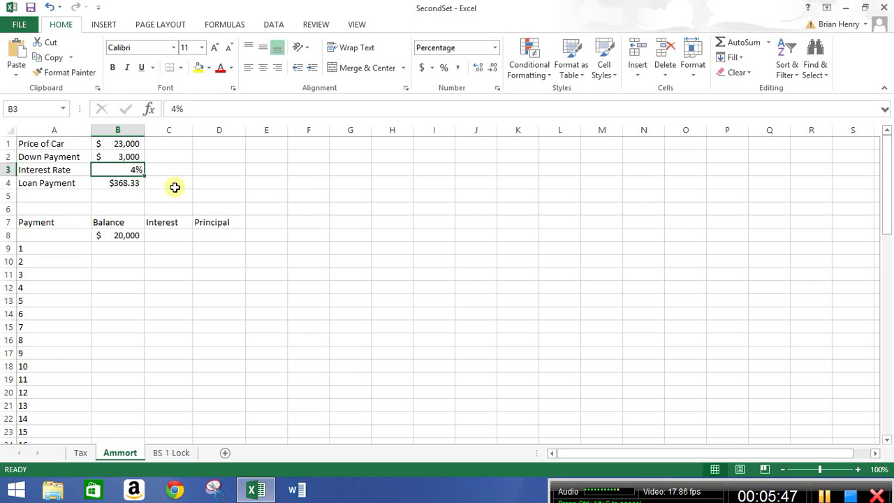
{"action": "left_click", "coordinate": [125, 183]}
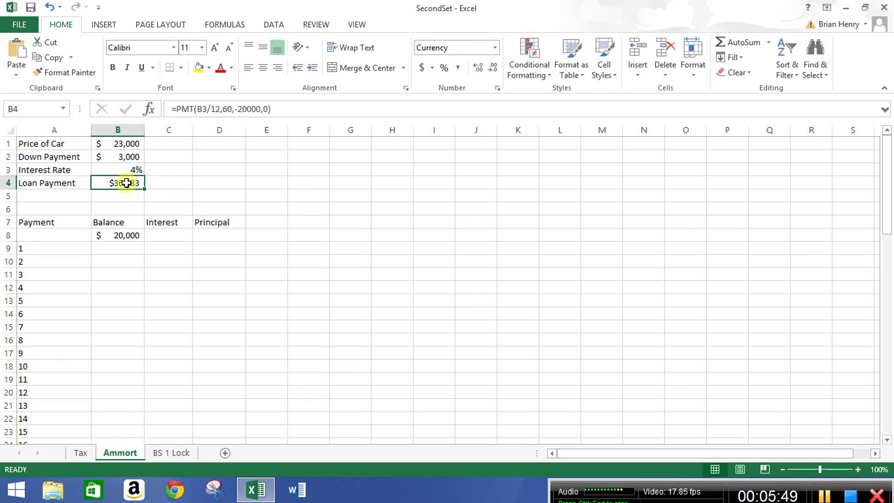
{"action": "left_click", "coordinate": [201, 109]}
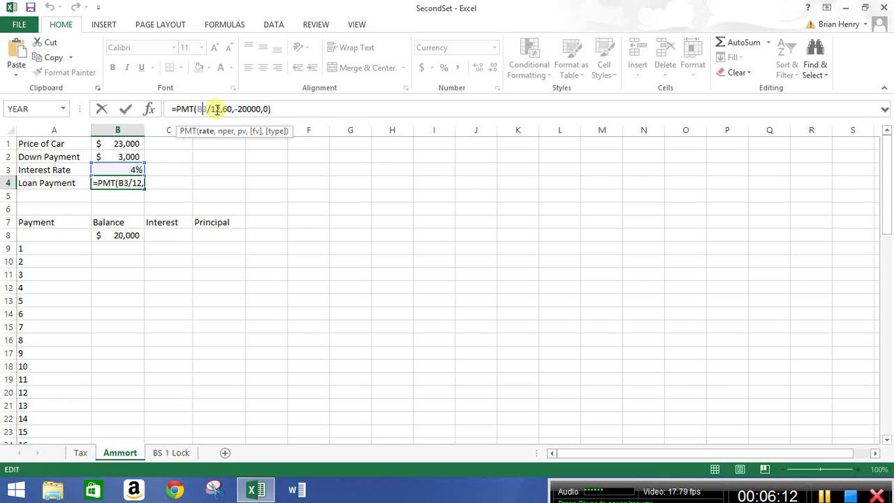
{"action": "left_click", "coordinate": [225, 109]}
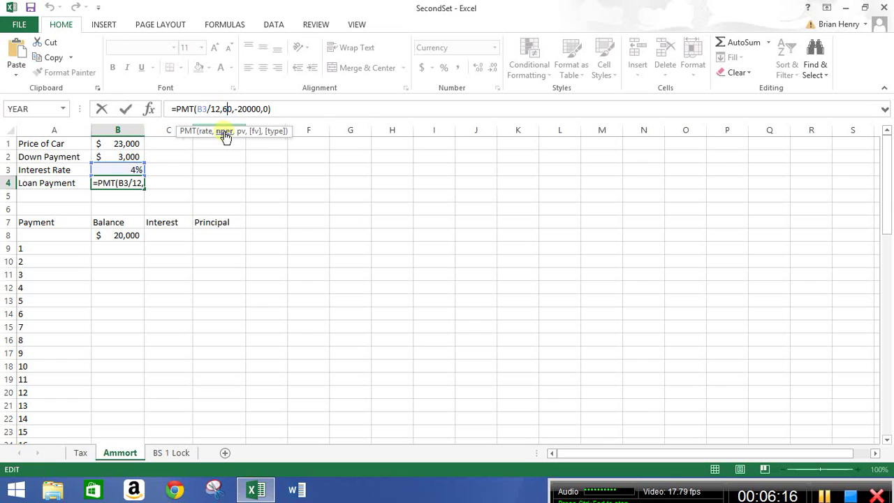
{"action": "left_click", "coordinate": [227, 132]}
{"action": "left_click", "coordinate": [227, 133]}
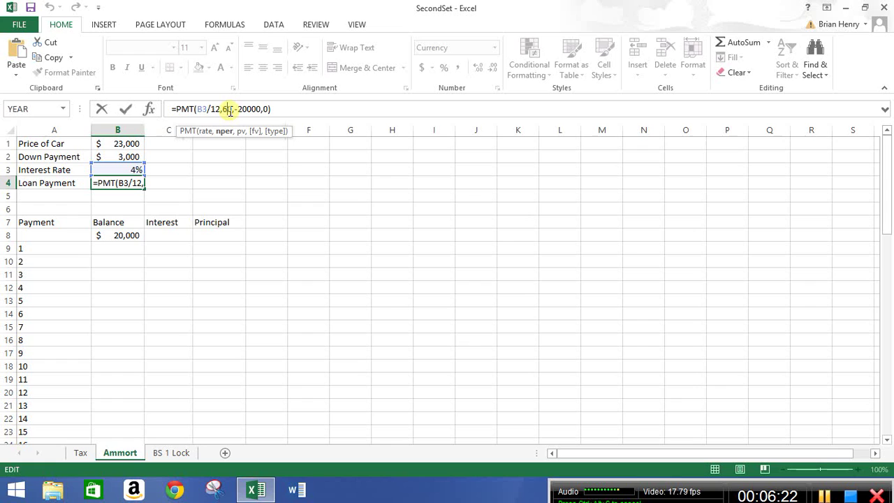
{"action": "left_click", "coordinate": [233, 110]}
{"action": "left_click", "coordinate": [247, 109]}
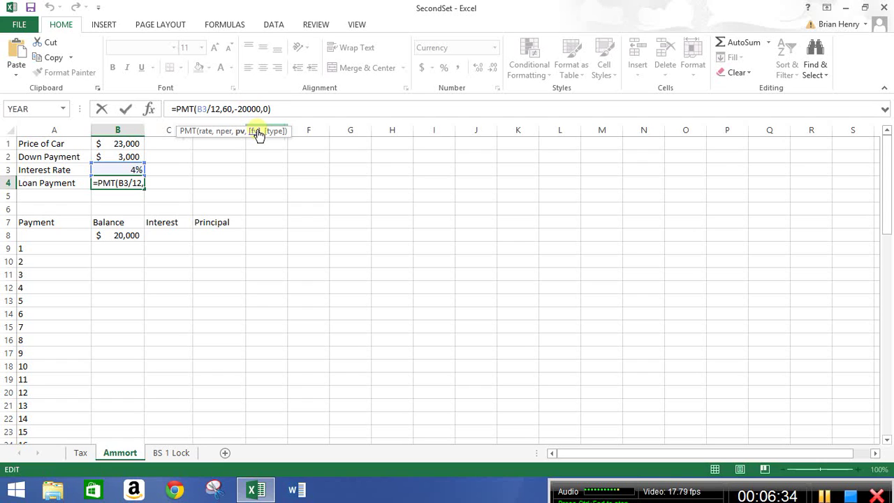
{"action": "left_click", "coordinate": [267, 109]}
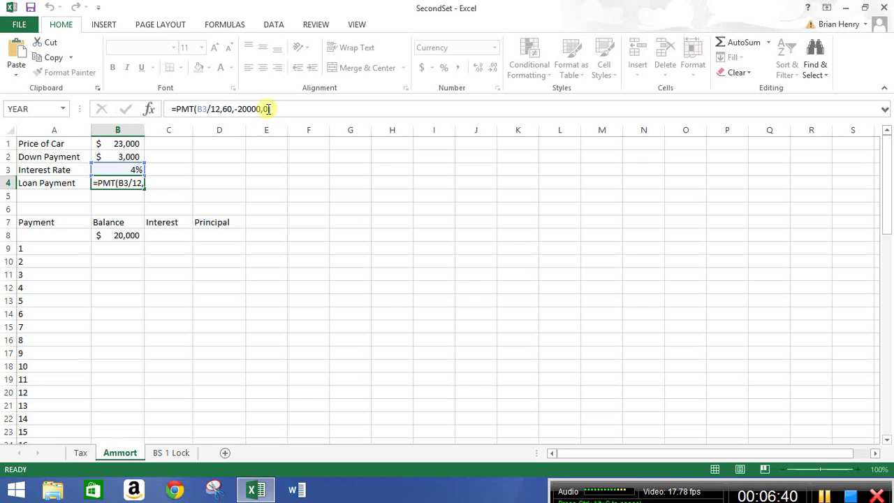
{"action": "key", "text": "Return"}
{"action": "key", "text": "Up"}
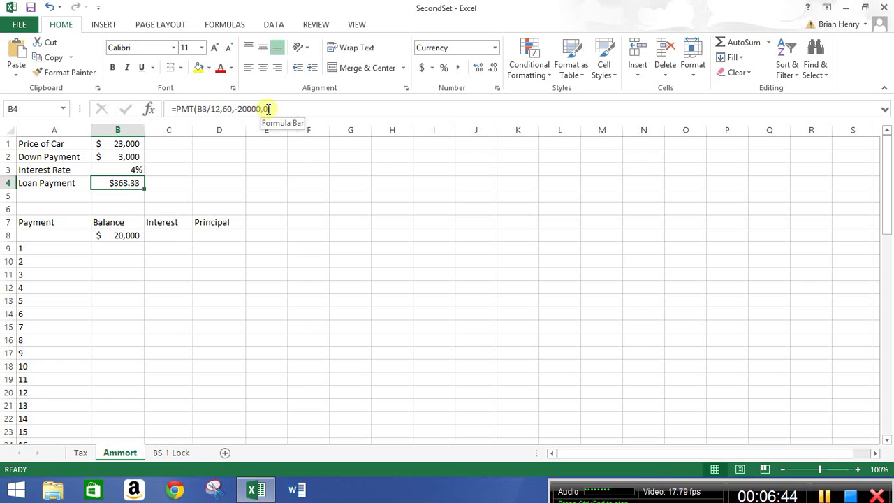
- Enter the first month's interest in C9 as =B8*B3/12
{"action": "left_click", "coordinate": [117, 235]}
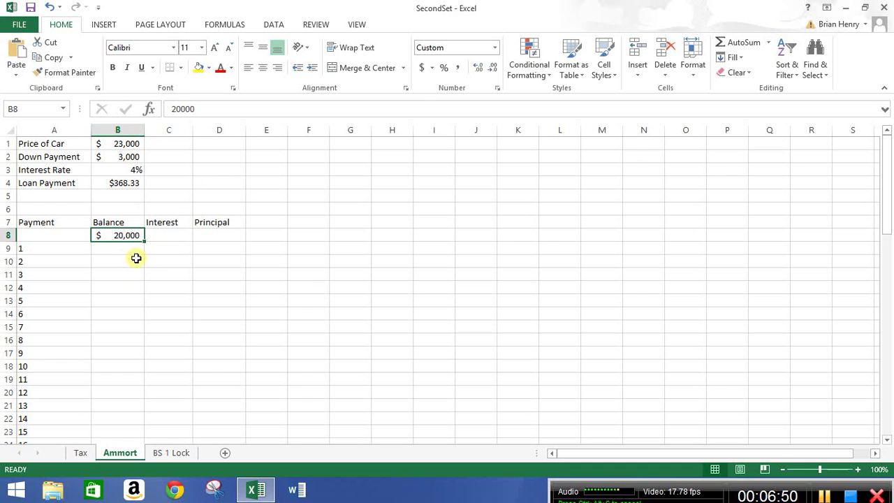
{"action": "left_click", "coordinate": [168, 250]}
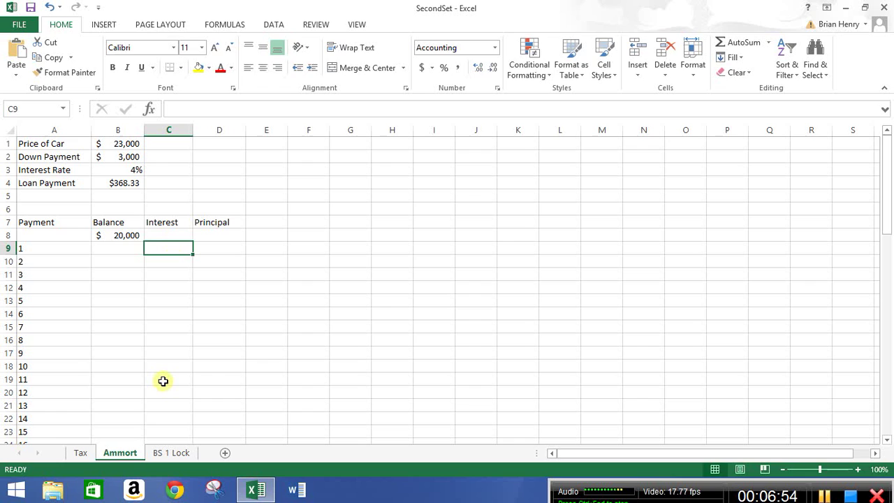
{"action": "type", "text": "="}
{"action": "key", "text": "Up"}
{"action": "key", "text": "Left"}
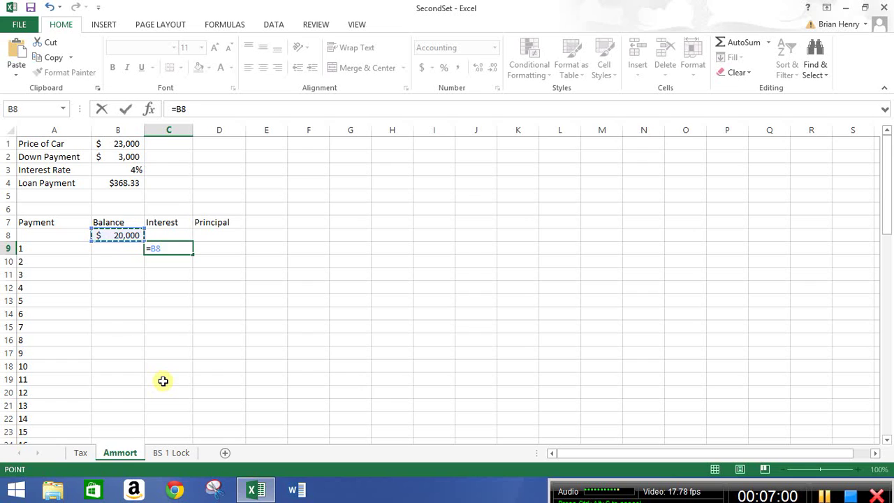
{"action": "type", "text": "*"}
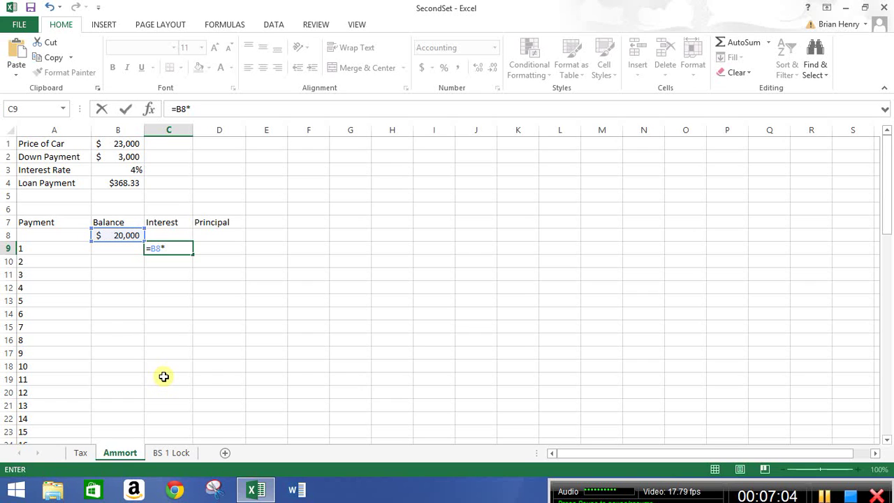
{"action": "left_click", "coordinate": [117, 170]}
{"action": "type", "text": "/12"}
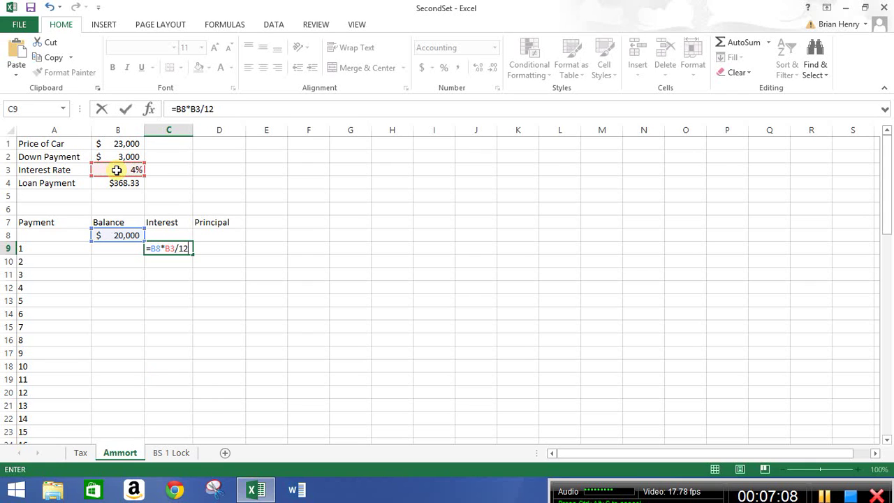
{"action": "key", "text": "Return"}
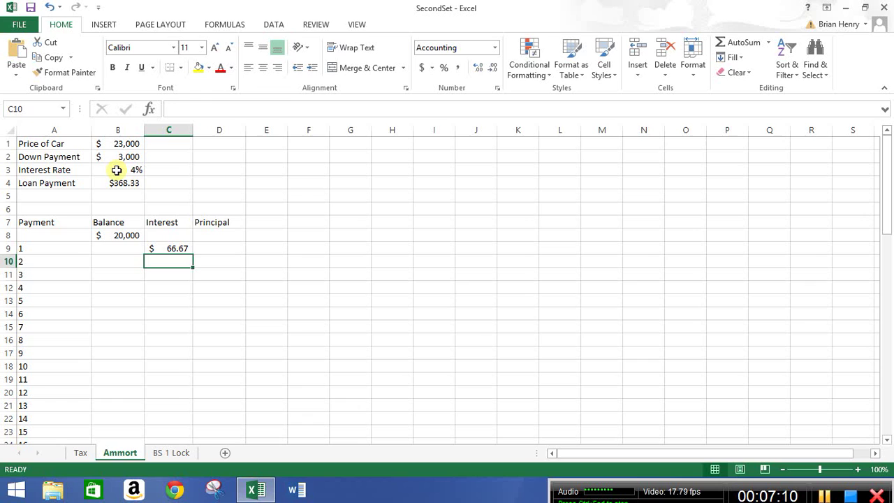
{"action": "key", "text": "Up"}
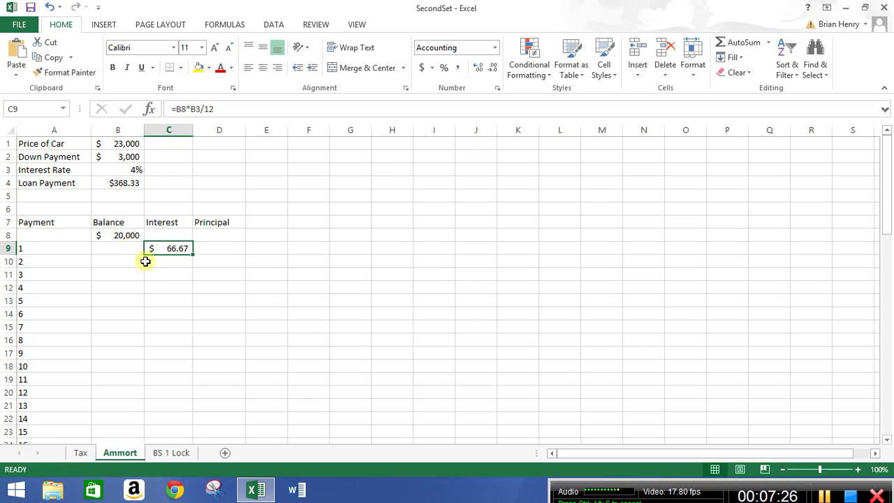
- Change C9's rate reference to $B$3, giving =B8*$B$3/12 and $66.67 interest
{"action": "left_click", "coordinate": [179, 108]}
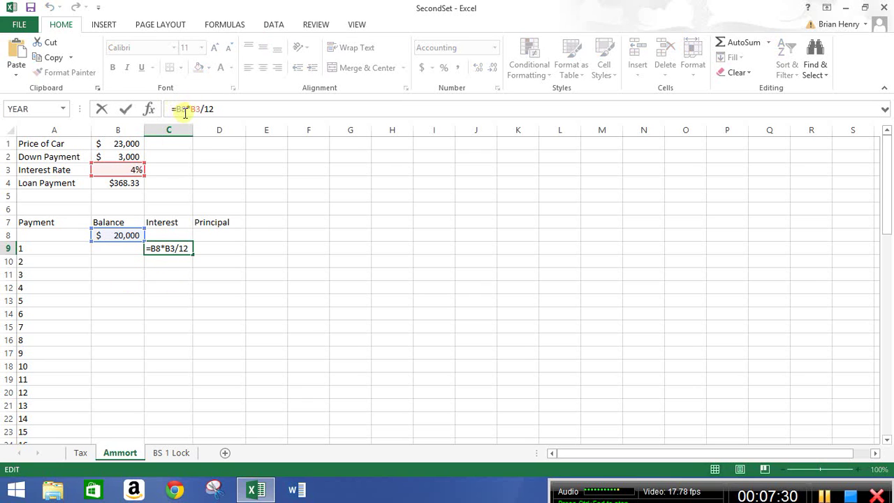
{"action": "left_click", "coordinate": [197, 109]}
{"action": "left_click", "coordinate": [137, 170]}
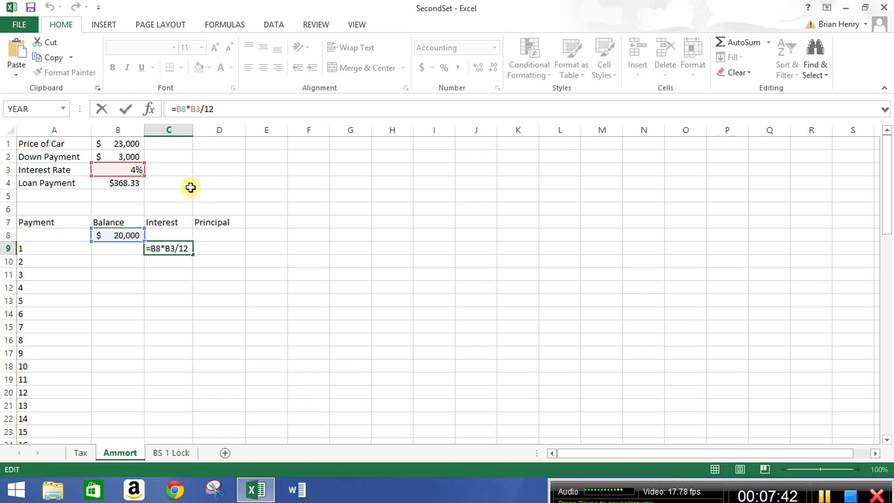
{"action": "key", "text": "F4"}
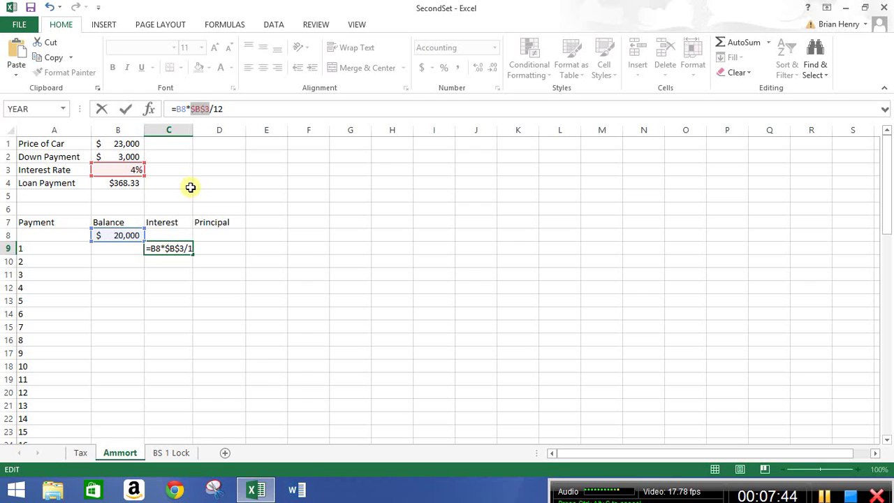
{"action": "key", "text": "Return"}
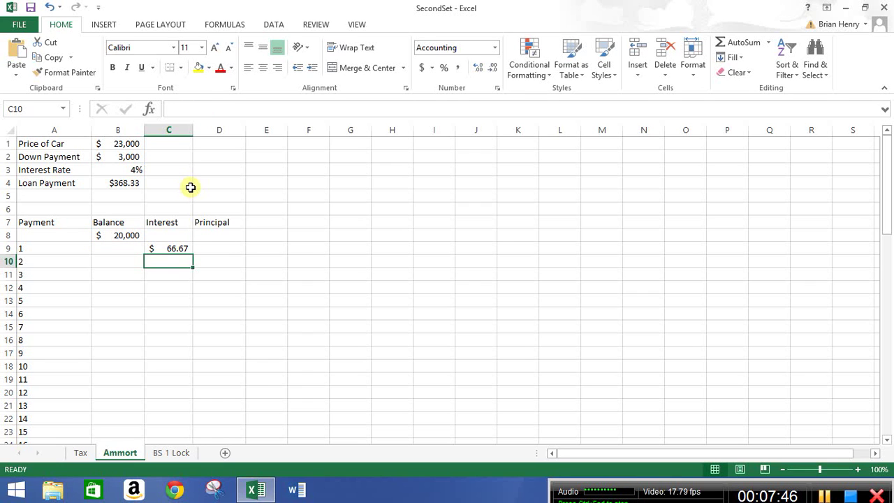
{"action": "key", "text": "Up"}
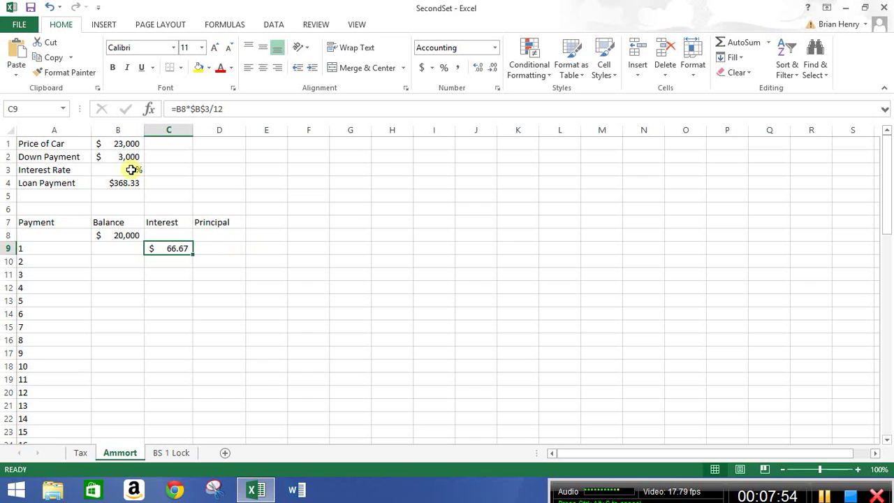
- Enter =B4-C9 in D9 for the first payment's $301.66 principal
{"action": "left_click", "coordinate": [225, 250]}
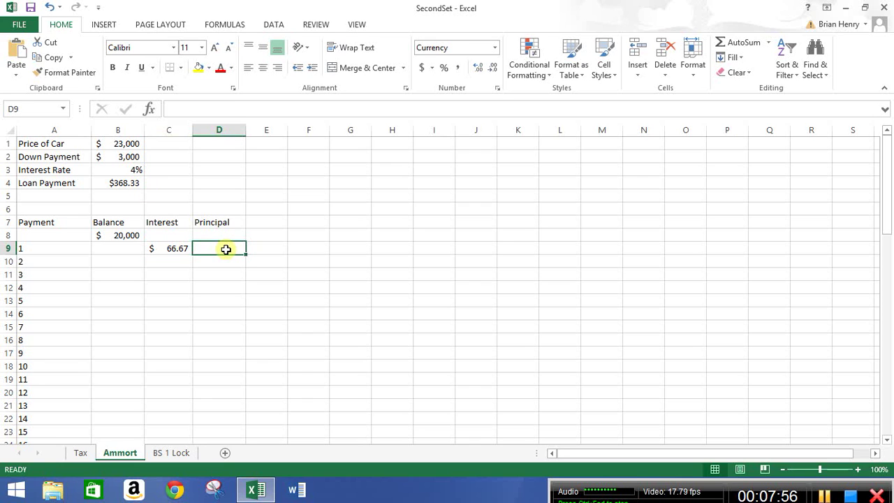
{"action": "type", "text": "="}
{"action": "left_click", "coordinate": [122, 182]}
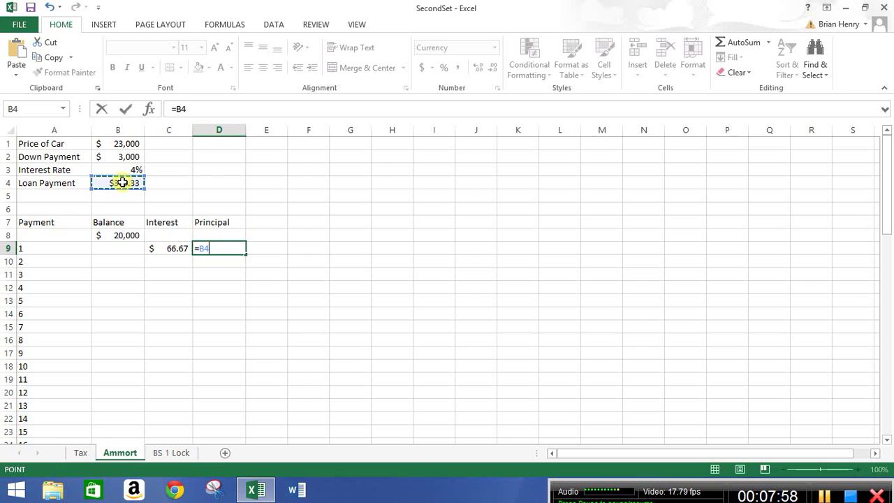
{"action": "type", "text": "-"}
{"action": "left_click", "coordinate": [160, 249]}
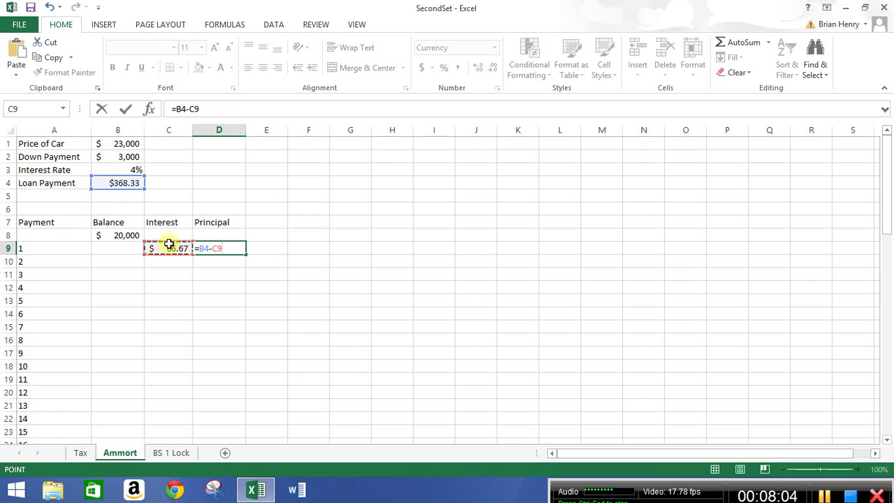
{"action": "key", "text": "Return"}
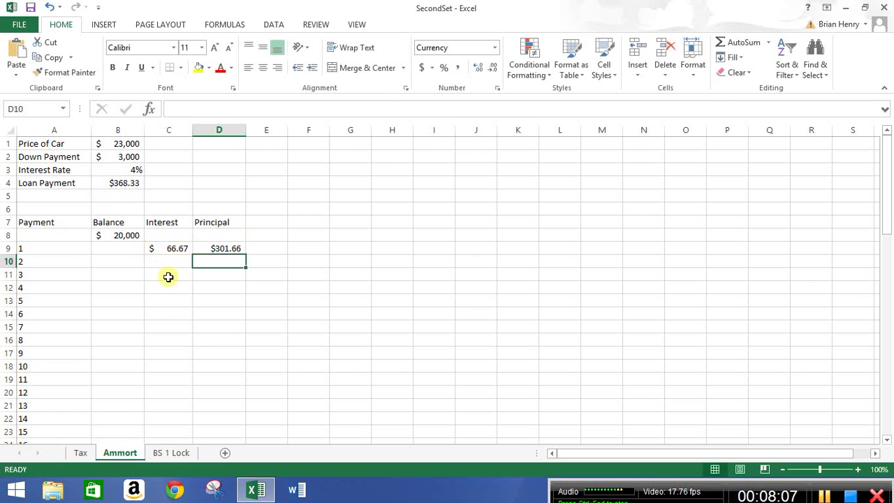
- Enter =B8-D9 in B9 for the $19,698.34 remaining balance
{"action": "key", "text": "Left"}
{"action": "key", "text": "Left"}
{"action": "key", "text": "Up"}
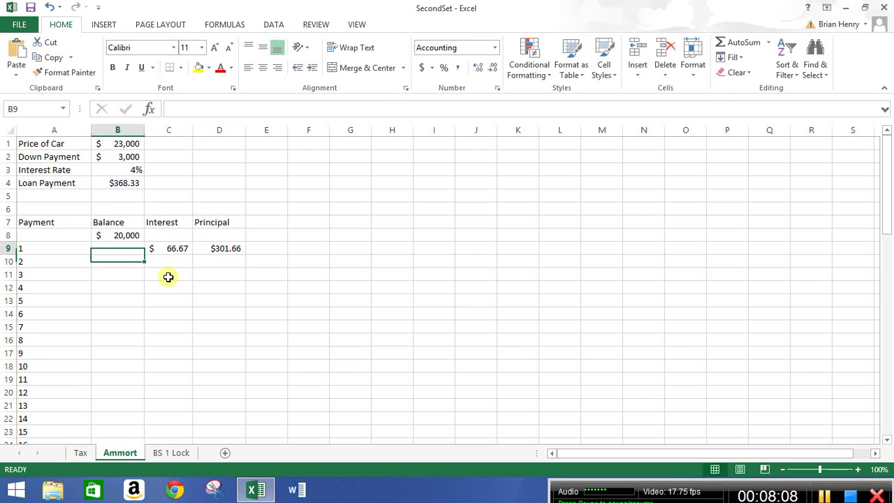
{"action": "type", "text": "="}
{"action": "key", "text": "Up"}
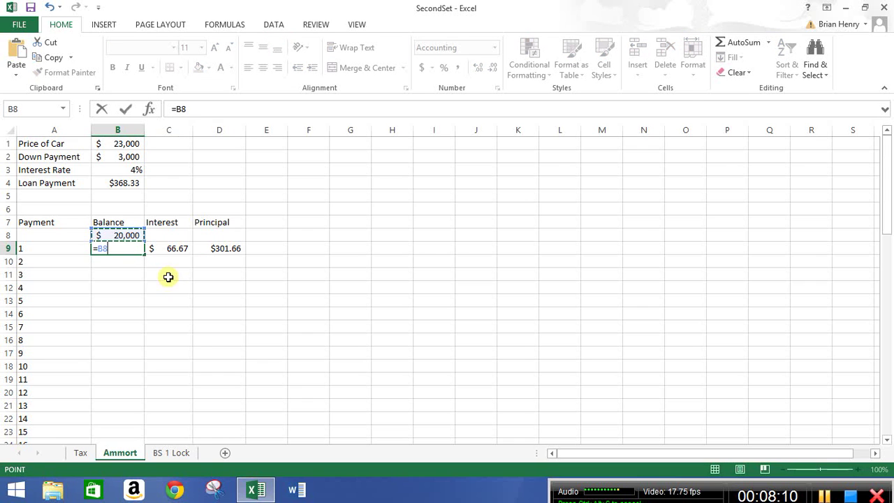
{"action": "type", "text": "-"}
{"action": "key", "text": "Right"}
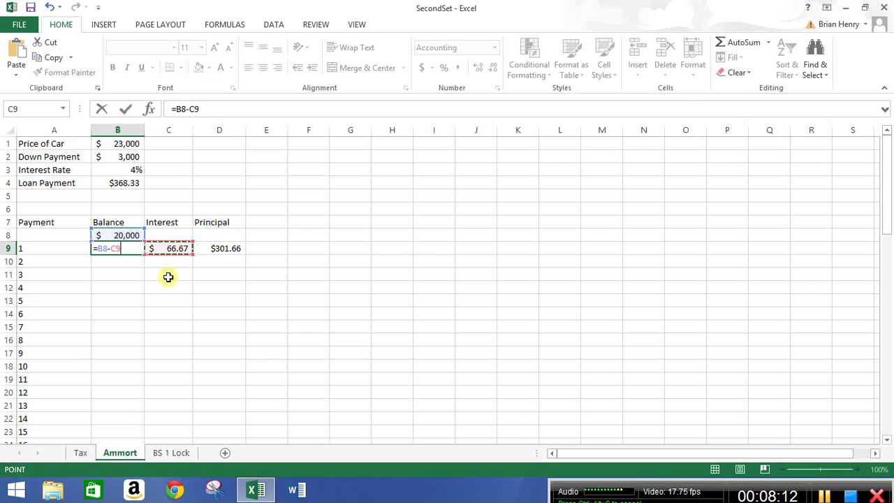
{"action": "key", "text": "Right"}
{"action": "key", "text": "Return"}
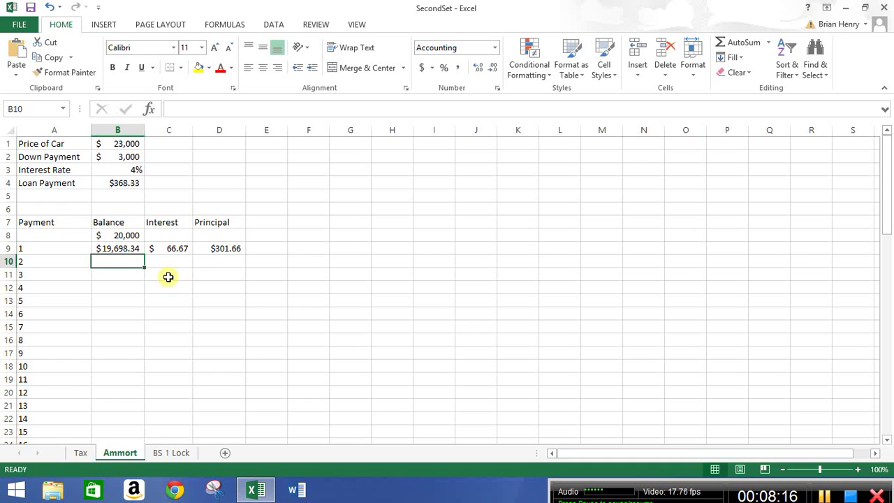
- Change D9's formula to use the absolute $B$4 loan-payment reference
{"action": "key", "text": "Right"}
{"action": "key", "text": "Right"}
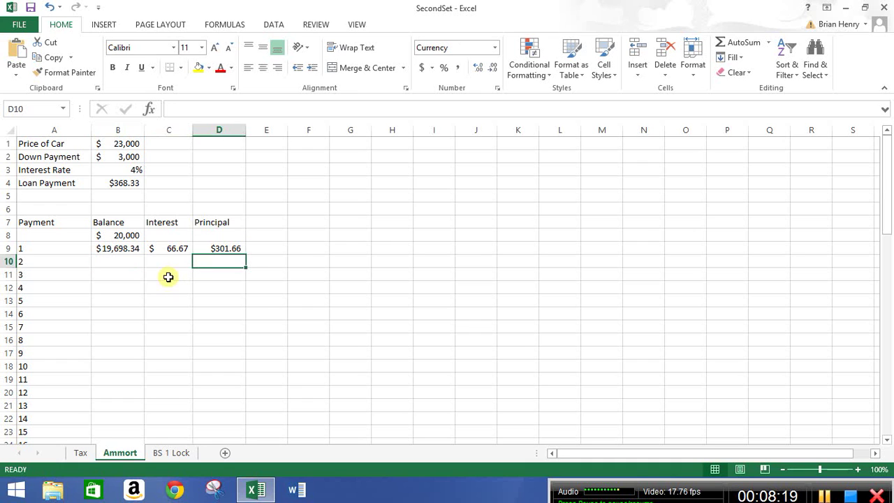
{"action": "key", "text": "Up"}
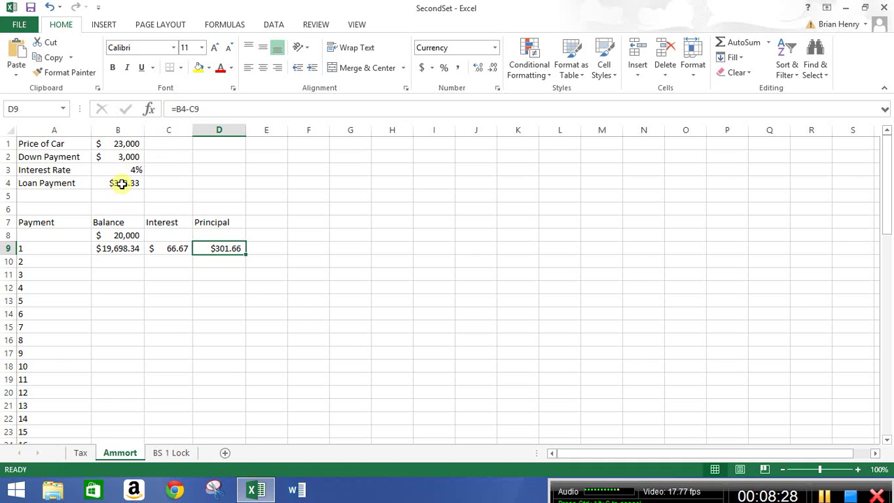
{"action": "left_click", "coordinate": [180, 109]}
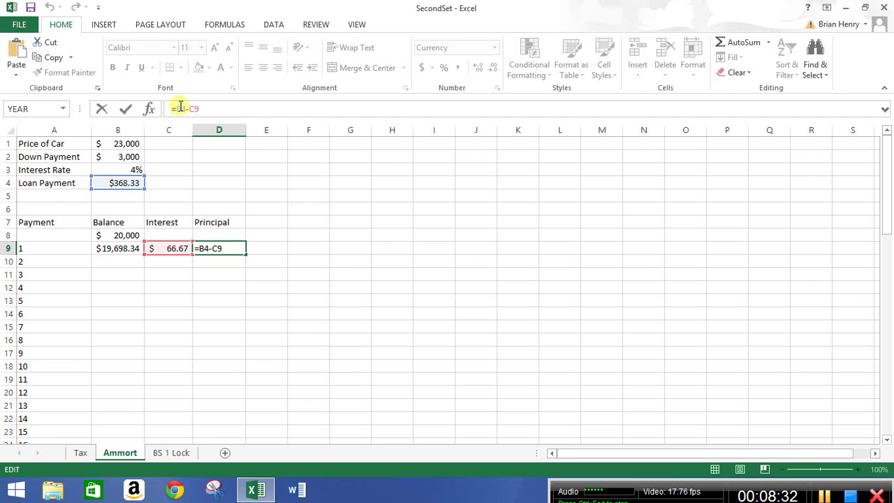
{"action": "key", "text": "F4"}
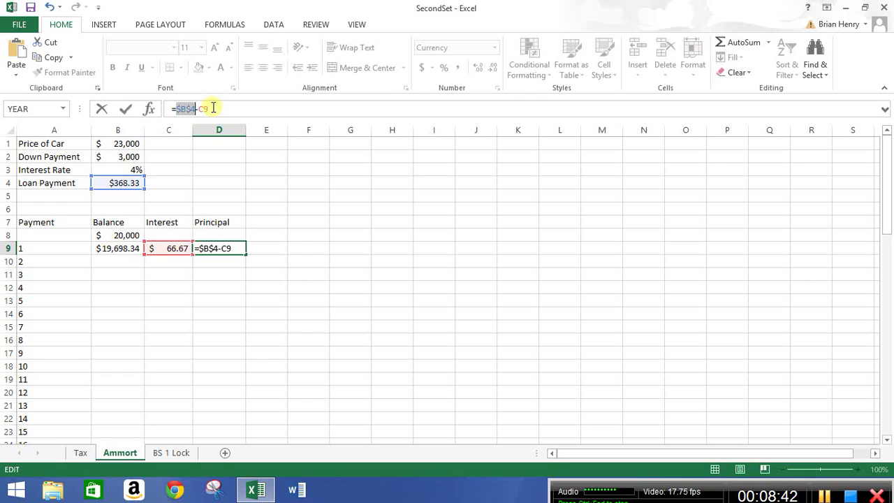
{"action": "key", "text": "Return"}
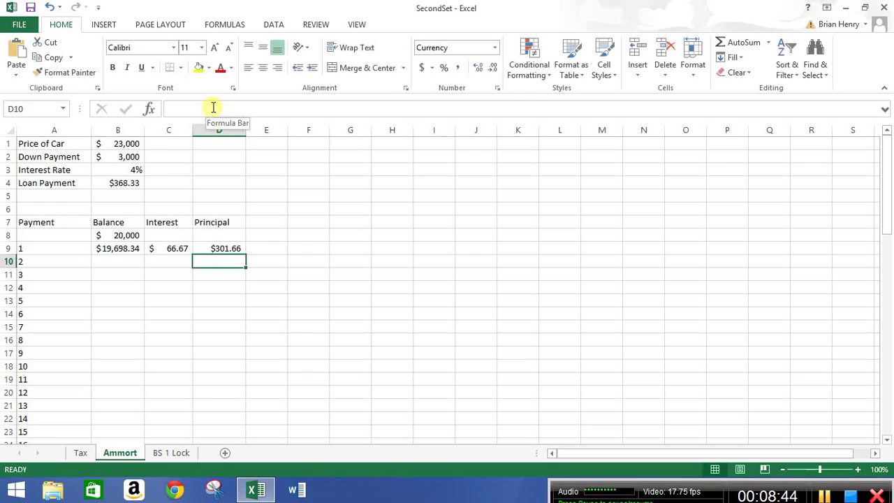
{"action": "key", "text": "Left"}
{"action": "key", "text": "Left"}
- Fill the B9:D9 formulas down to row 68 and confirm B68's balance reaches $0.00
{"action": "key", "text": "Up"}
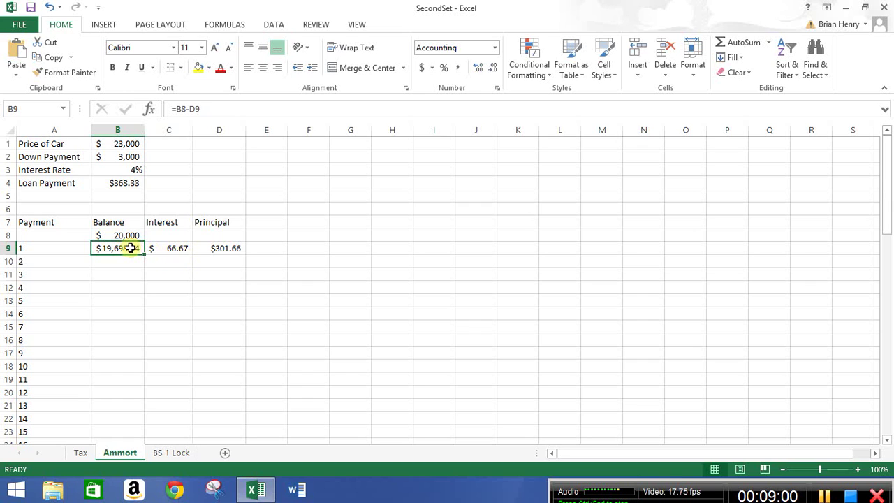
{"action": "left_click_drag", "start_coordinate": [129, 247], "coordinate": [222, 248]}
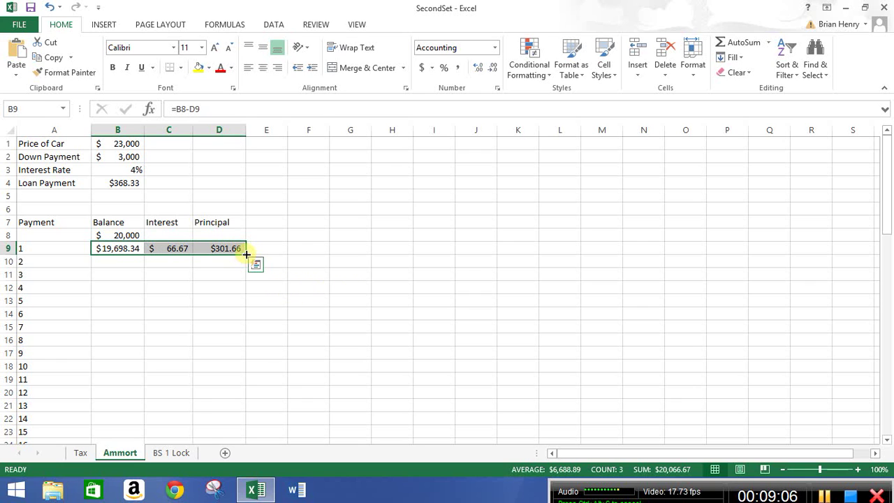
{"action": "double_click", "coordinate": [247, 255]}
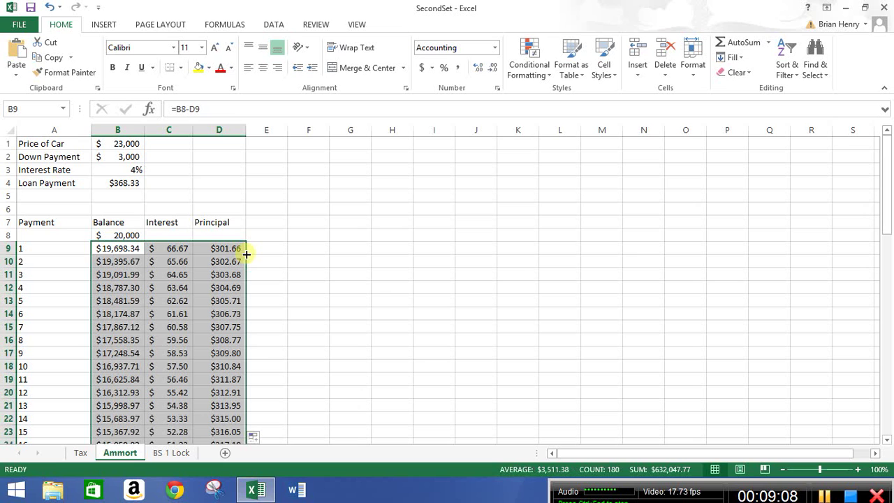
{"action": "left_click_drag", "start_coordinate": [886, 139], "coordinate": [889, 460]}
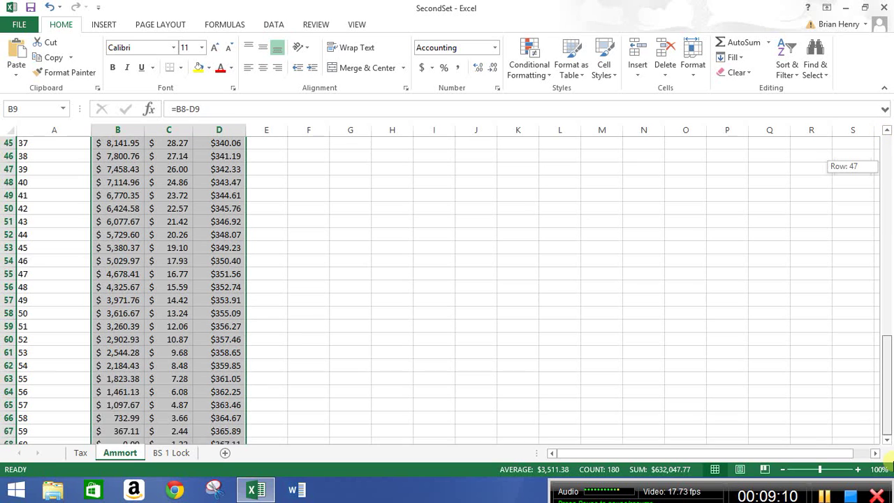
{"action": "left_click", "coordinate": [133, 417]}
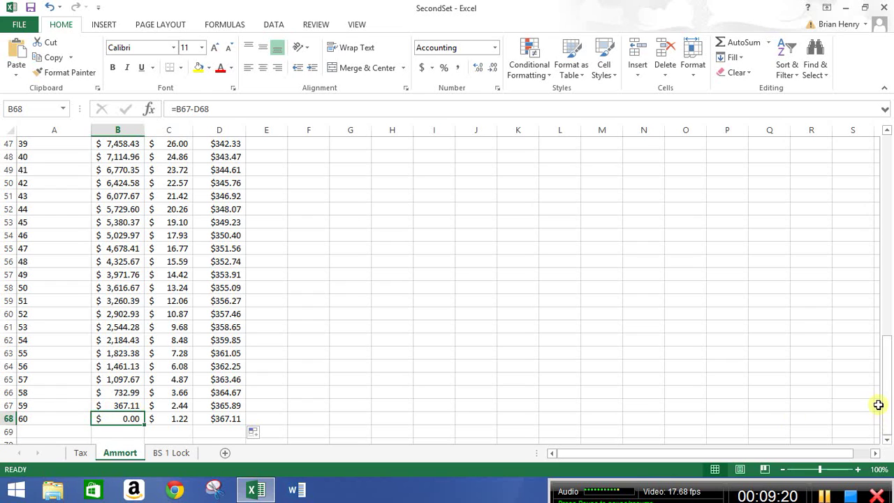
{"action": "left_click_drag", "start_coordinate": [890, 375], "coordinate": [885, 377]}
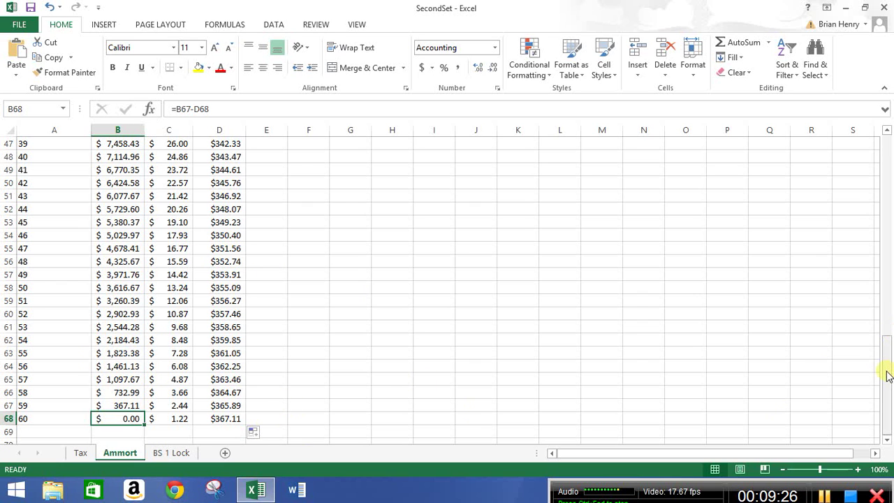
{"action": "left_click_drag", "start_coordinate": [887, 375], "coordinate": [886, 147]}
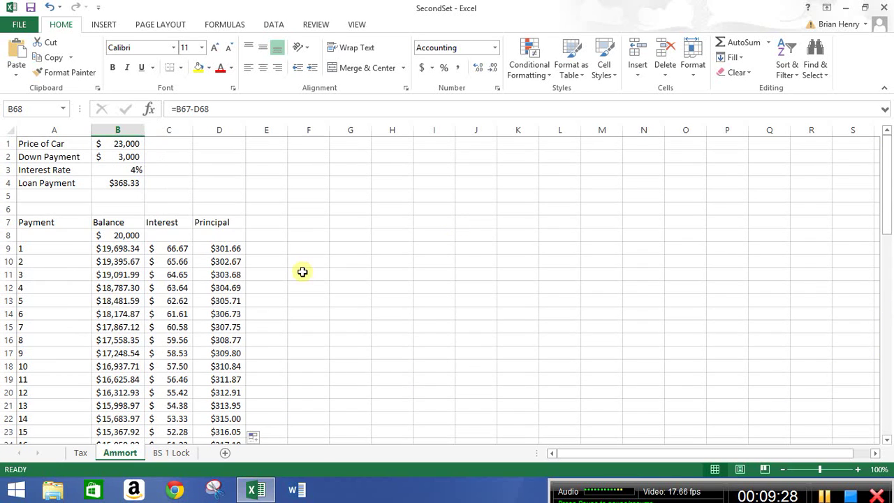
- Add 25 to D9's principal formula (=$B$4-C9+25) and fill it down column D
{"action": "left_click", "coordinate": [218, 246]}
{"action": "left_click", "coordinate": [232, 108]}
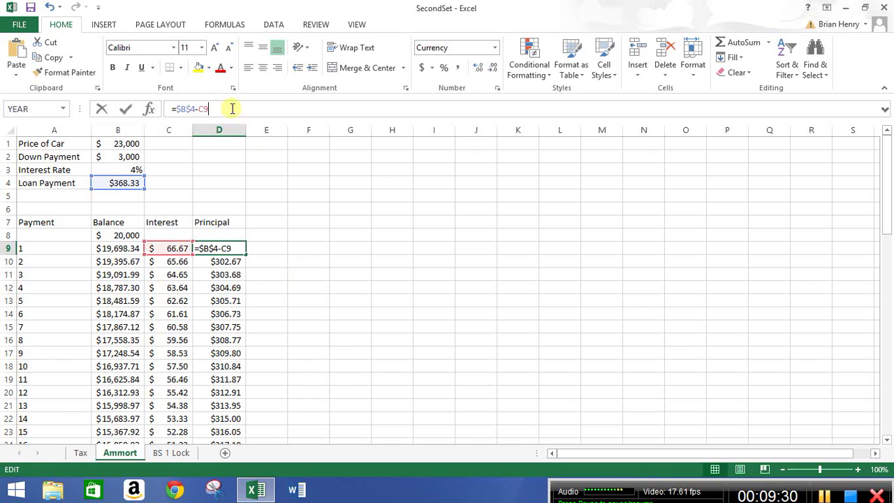
{"action": "type", "text": "+225"}
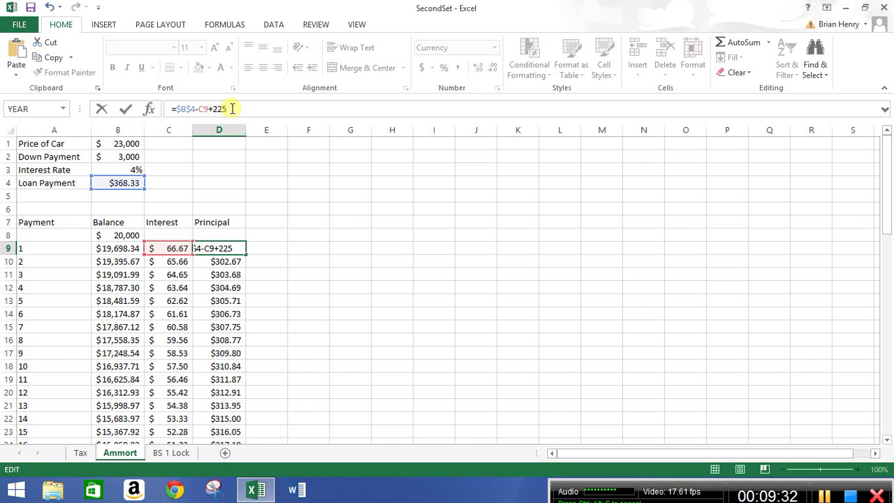
{"action": "key", "text": "BackSpace"}
{"action": "key", "text": "BackSpace"}
{"action": "type", "text": "5"}
{"action": "key", "text": "Return"}
{"action": "key", "text": "Up"}
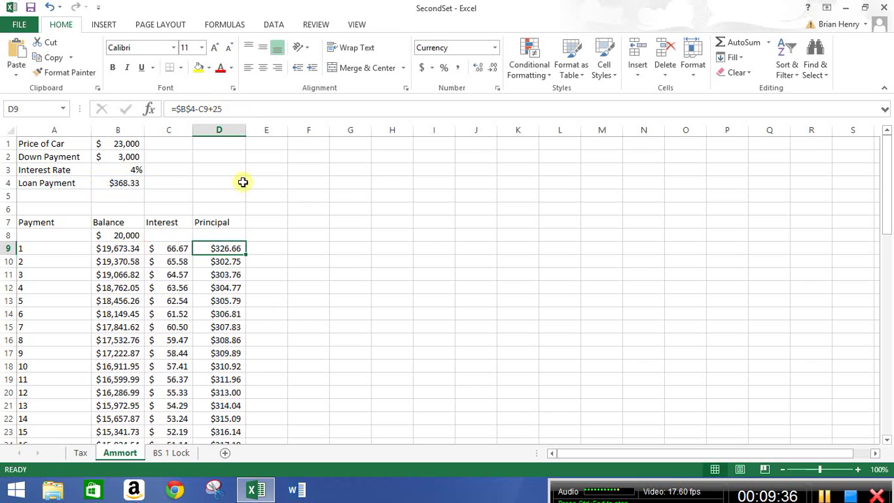
{"action": "double_click", "coordinate": [246, 254]}
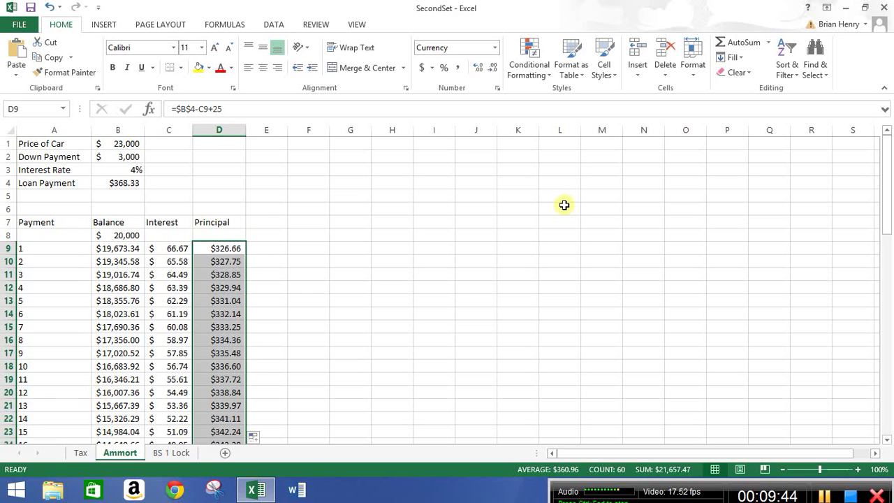
- Select the interest and principal cells C65:D68 for payments 57–60
{"action": "left_click_drag", "start_coordinate": [887, 165], "coordinate": [889, 430]}
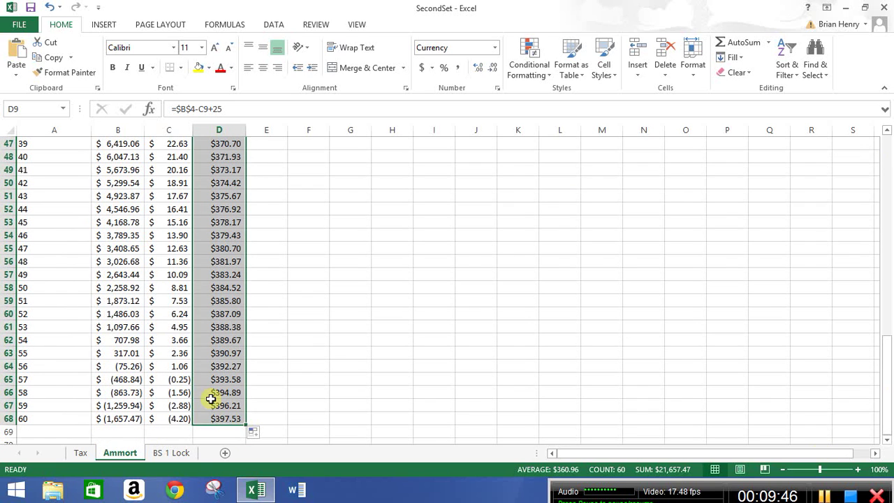
{"action": "left_click", "coordinate": [116, 368]}
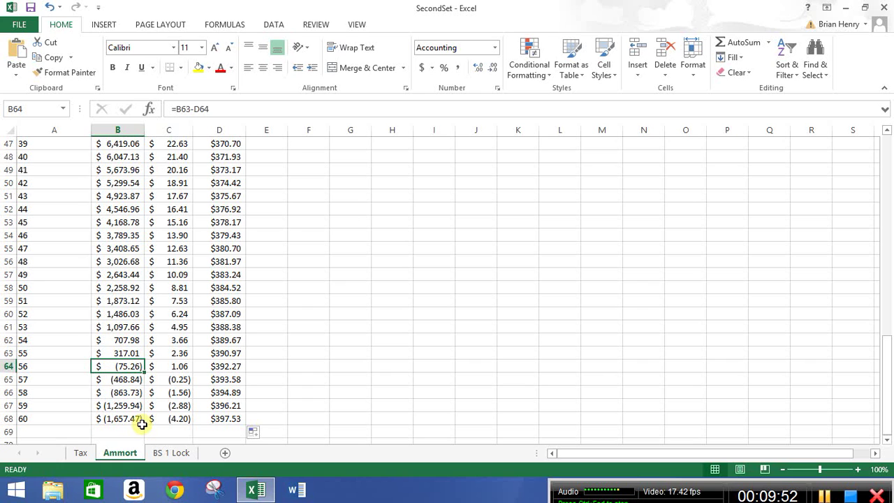
{"action": "left_click_drag", "start_coordinate": [178, 380], "coordinate": [227, 426]}
- Clear payments 57–60, try an interest AutoSum, then undo back to the =$B$4-C9 principal formula
{"action": "key", "text": "Delete"}
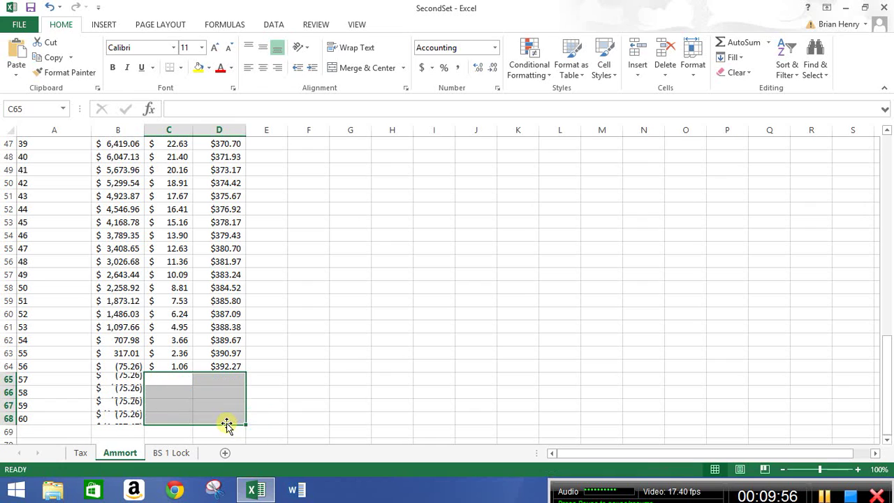
{"action": "left_click", "coordinate": [182, 432]}
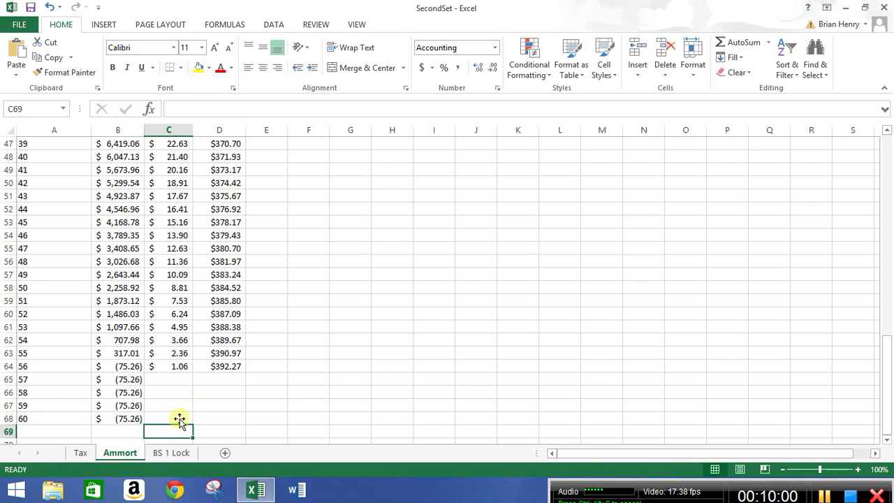
{"action": "key", "text": "alt+equal"}
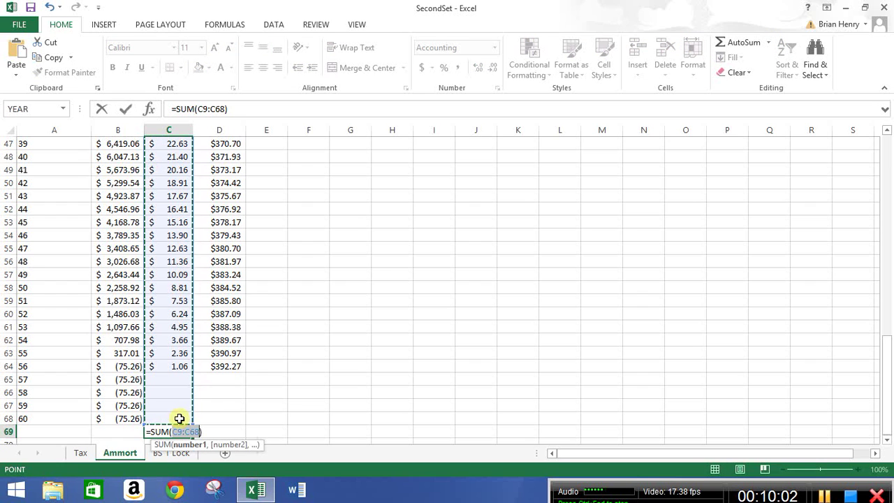
{"action": "key", "text": "Return"}
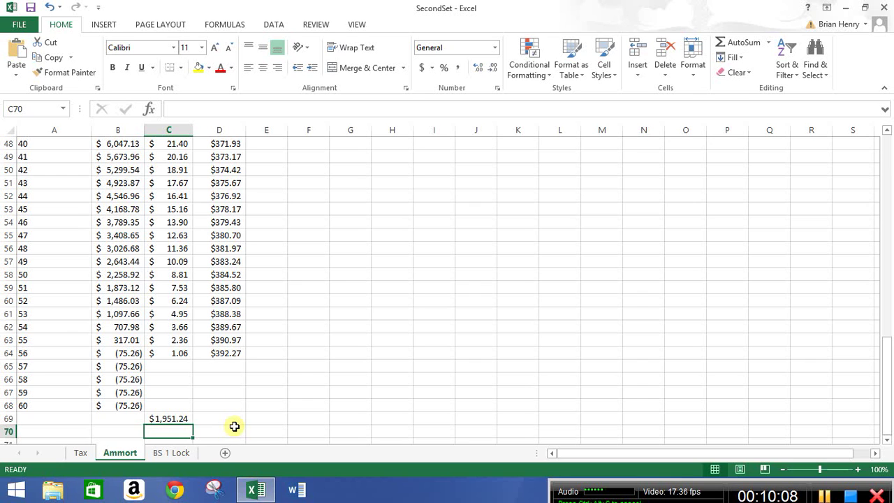
{"action": "key", "text": "ctrl+z"}
{"action": "key", "text": "ctrl+z"}
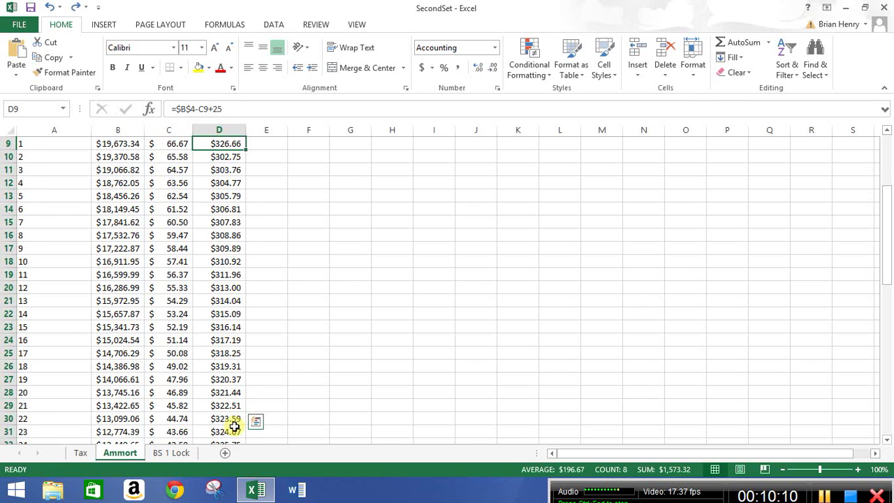
{"action": "key", "text": "ctrl+z"}
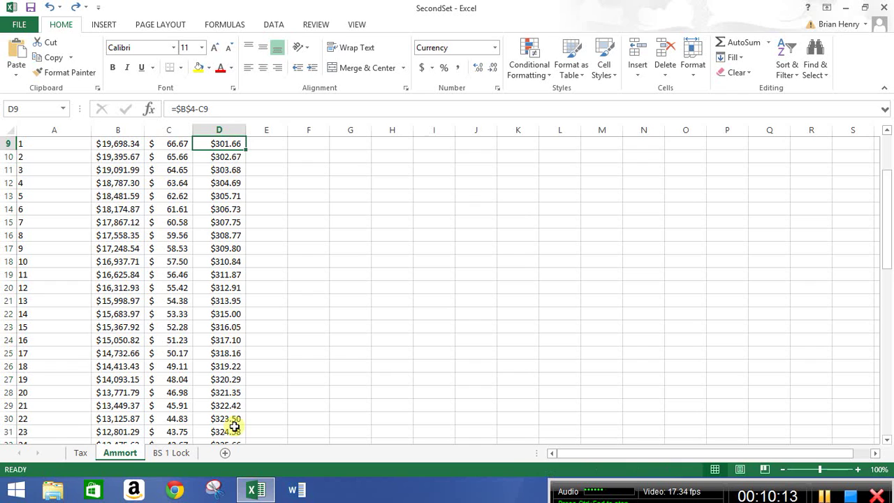
- Re-total the interest column ($2,099.83), then delete both totals from row 69
{"action": "left_click_drag", "start_coordinate": [881, 227], "coordinate": [884, 218]}
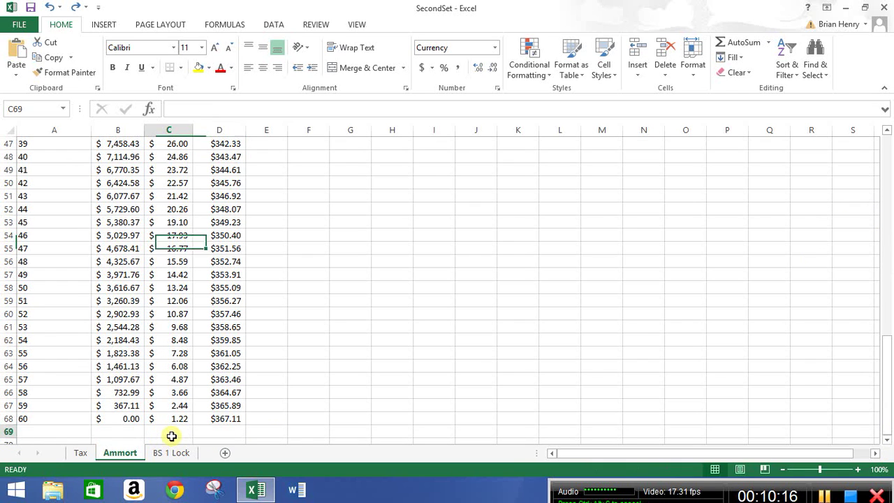
{"action": "left_click", "coordinate": [170, 435]}
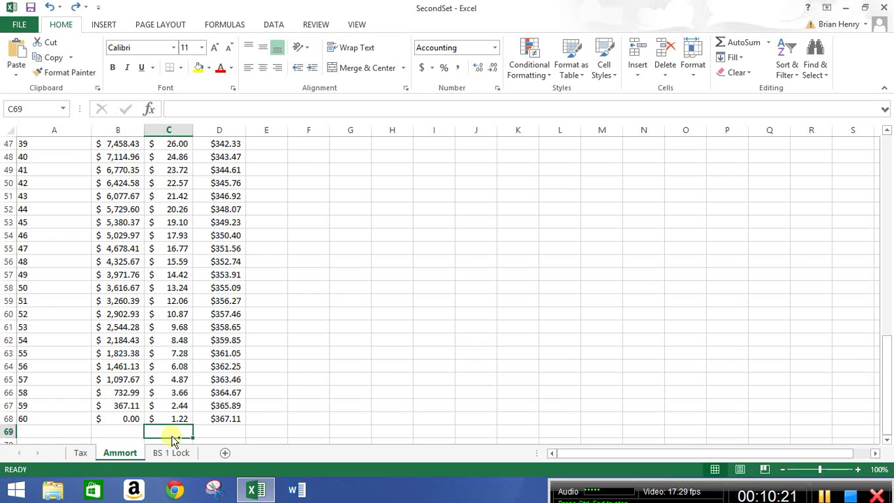
{"action": "key", "text": "alt+equal"}
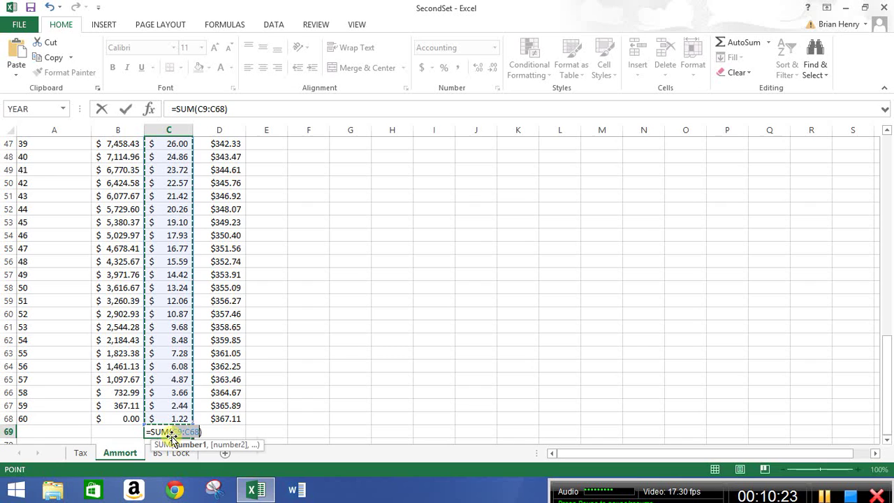
{"action": "key", "text": "Return"}
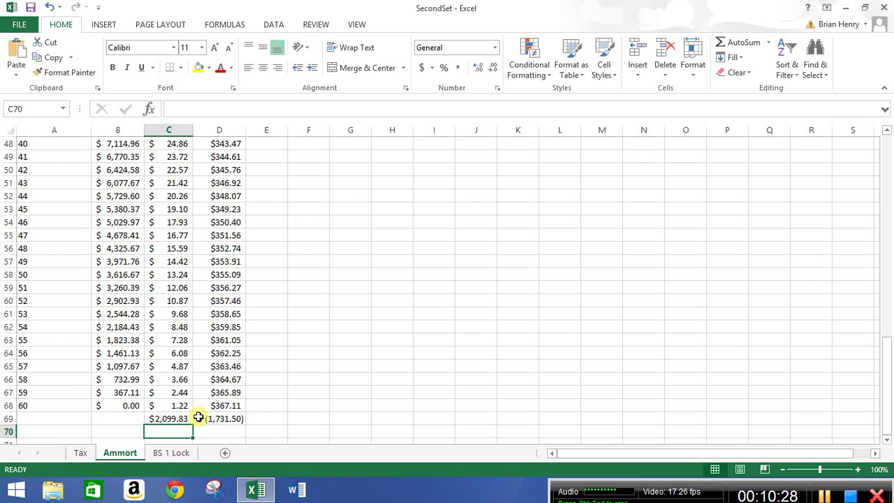
{"action": "left_click_drag", "start_coordinate": [186, 418], "coordinate": [202, 418]}
{"action": "key", "text": "Delete"}
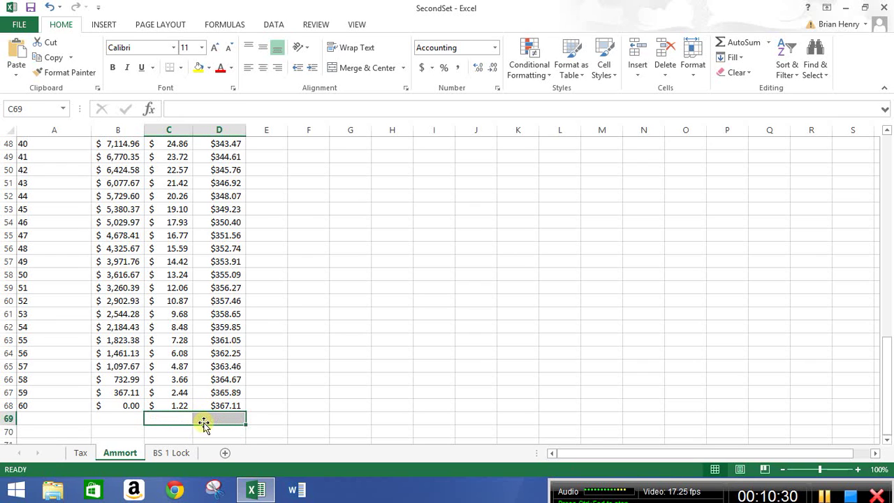
{"action": "left_click_drag", "start_coordinate": [886, 361], "coordinate": [885, 150]}
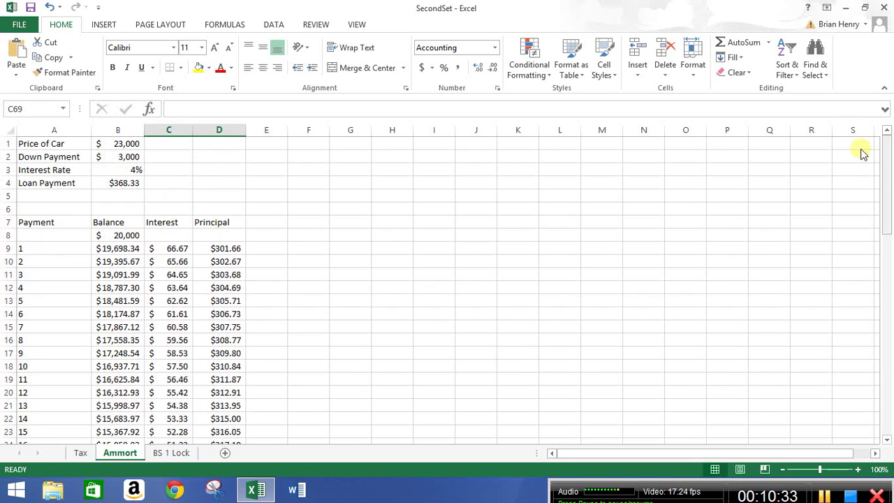
- Switch to the BS 1 Lock sheet and review the 2013 Total Revenue, Cost of Revenue and Gross Profit figures
{"action": "left_click", "coordinate": [173, 452]}
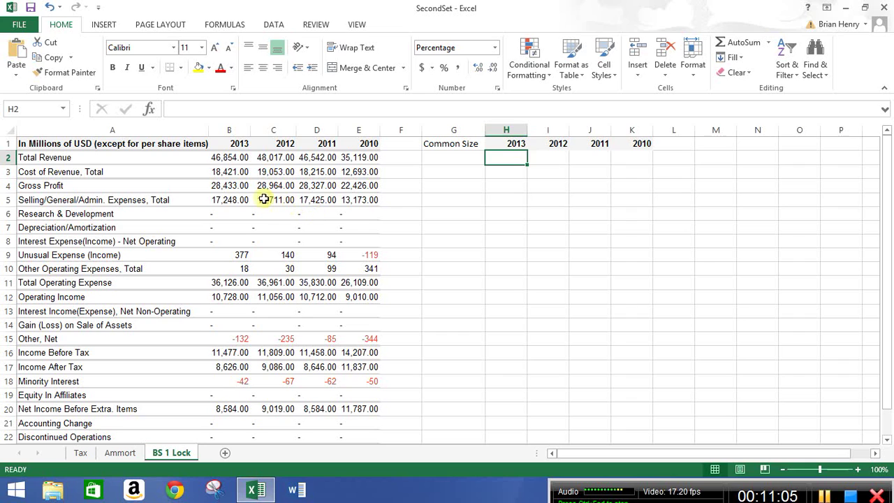
{"action": "left_click", "coordinate": [230, 172]}
{"action": "left_click", "coordinate": [236, 157]}
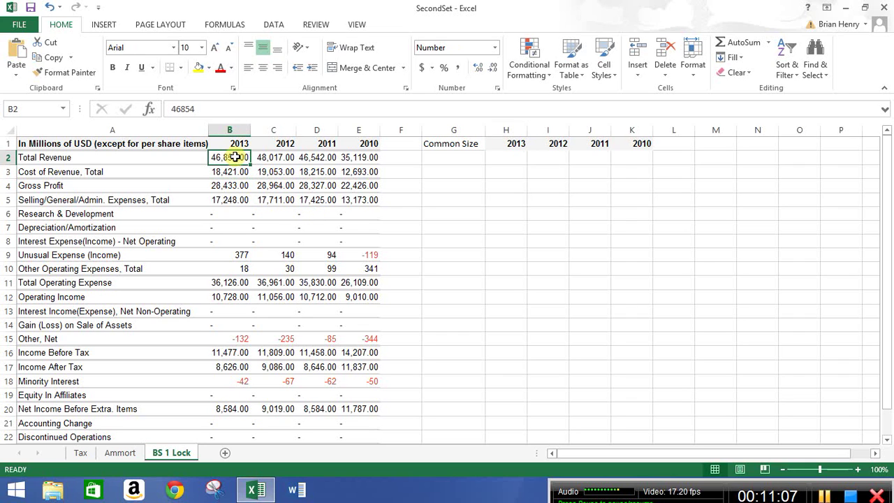
{"action": "left_click", "coordinate": [233, 172]}
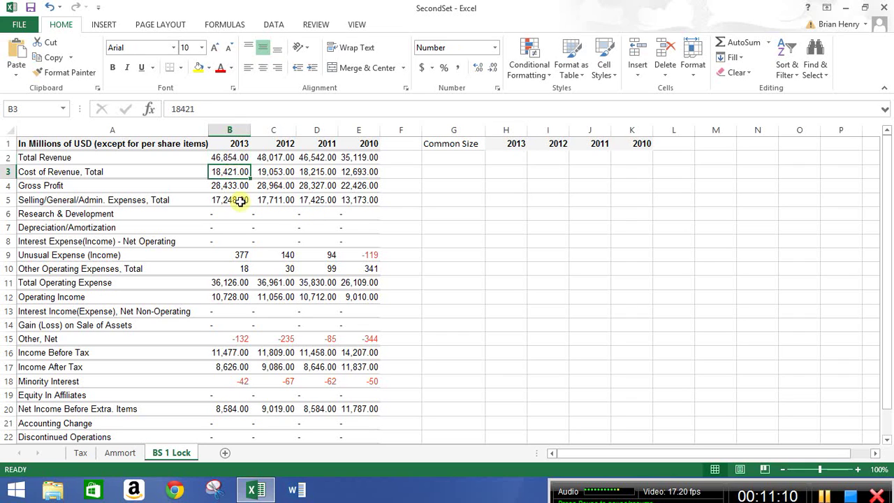
{"action": "left_click", "coordinate": [228, 185]}
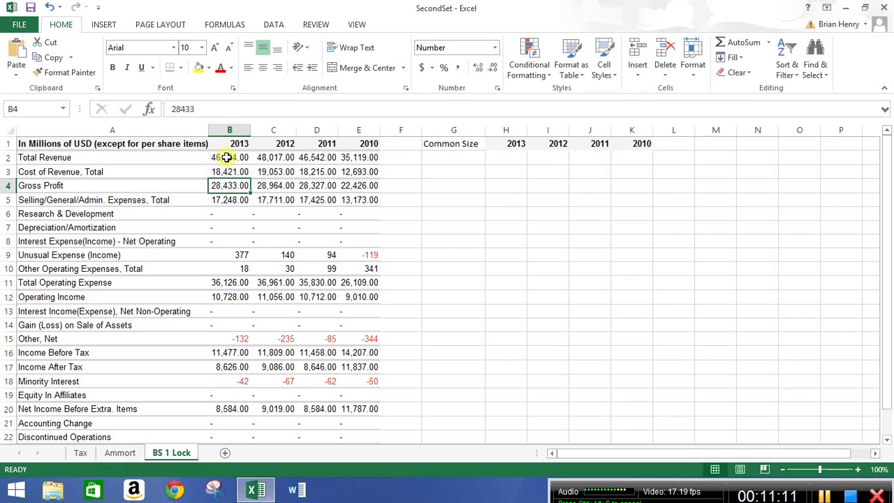
{"action": "left_click", "coordinate": [227, 157]}
{"action": "left_click", "coordinate": [227, 187]}
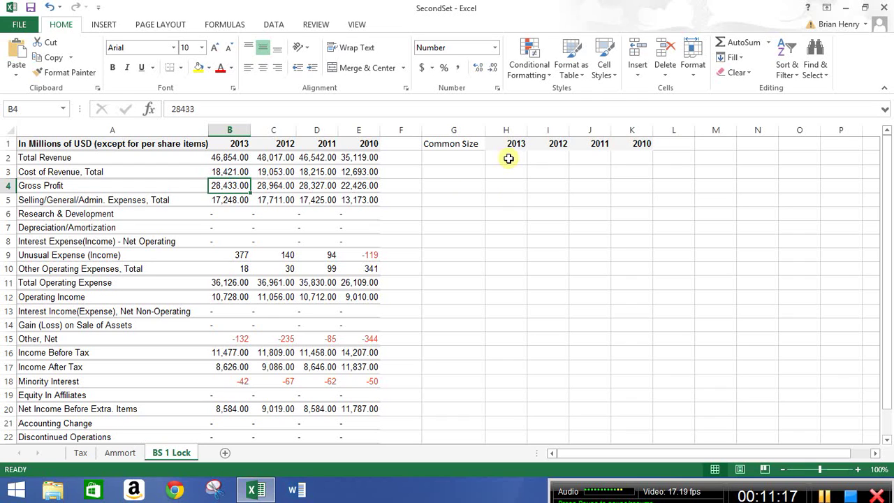
- Enter =B2/$B$2 in H2, giving 100% for 2013 Total Revenue
{"action": "left_click", "coordinate": [508, 159]}
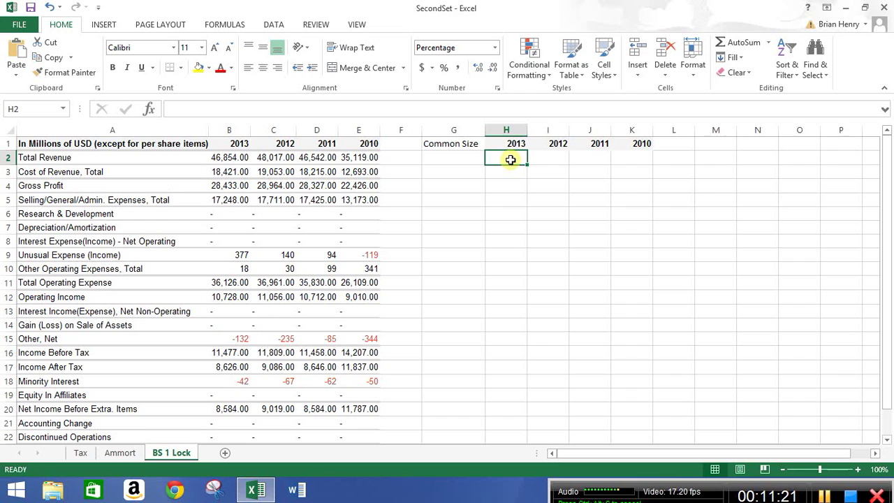
{"action": "type", "text": "="}
{"action": "left_click", "coordinate": [236, 157]}
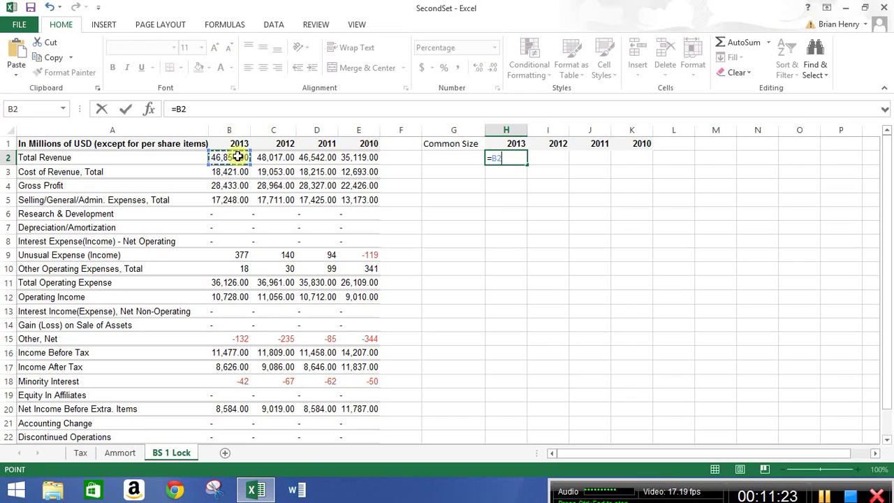
{"action": "type", "text": "/"}
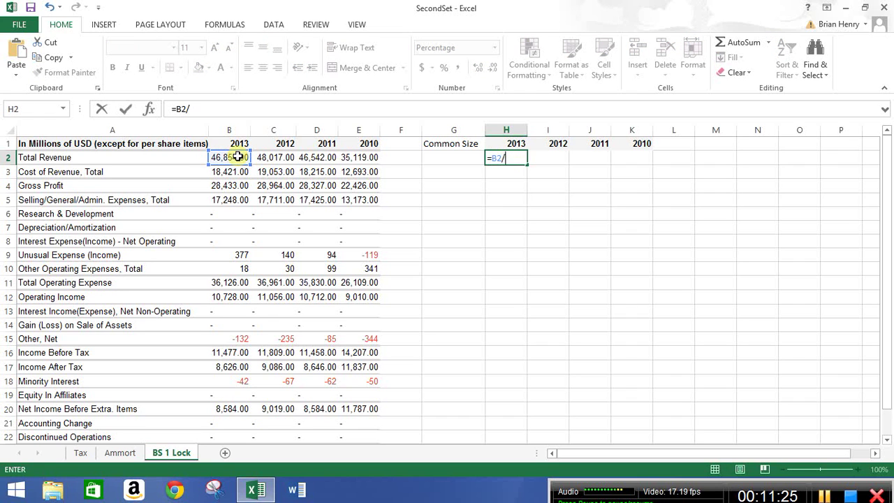
{"action": "left_click", "coordinate": [236, 157]}
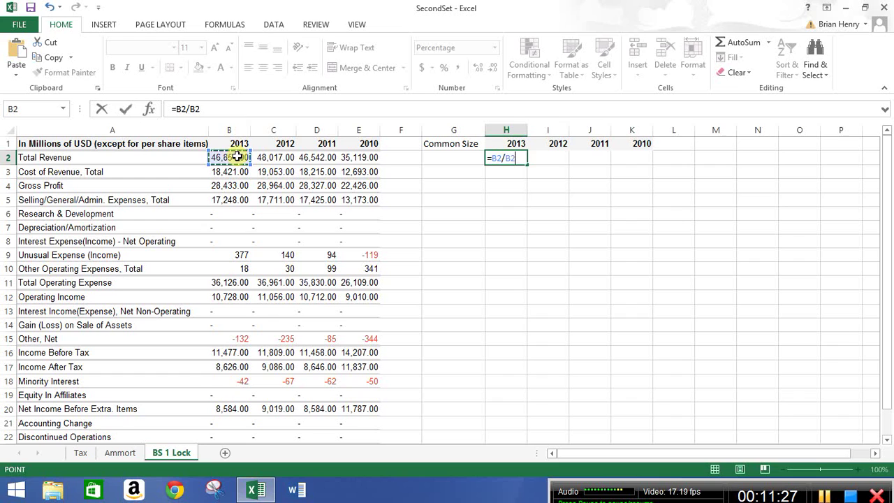
{"action": "key", "text": "Return"}
{"action": "key", "text": "Up"}
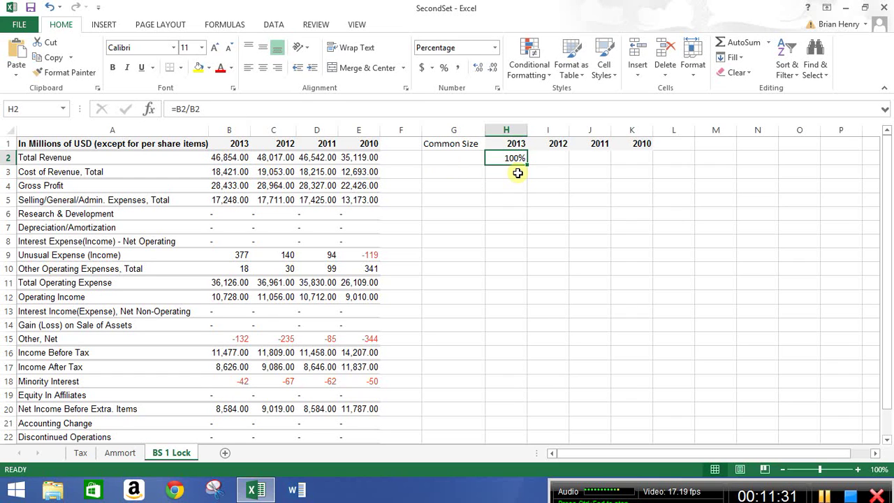
{"action": "left_click", "coordinate": [224, 107]}
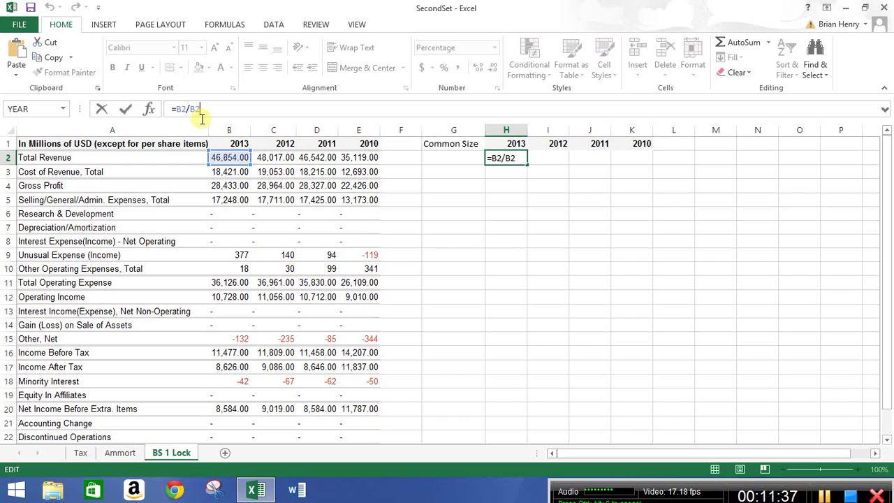
{"action": "key", "text": "F4"}
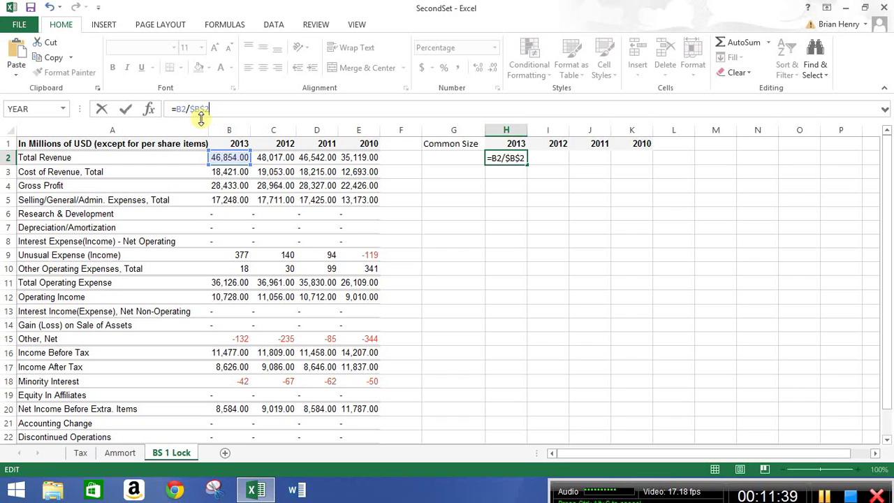
{"action": "key", "text": "ctrl+Return"}
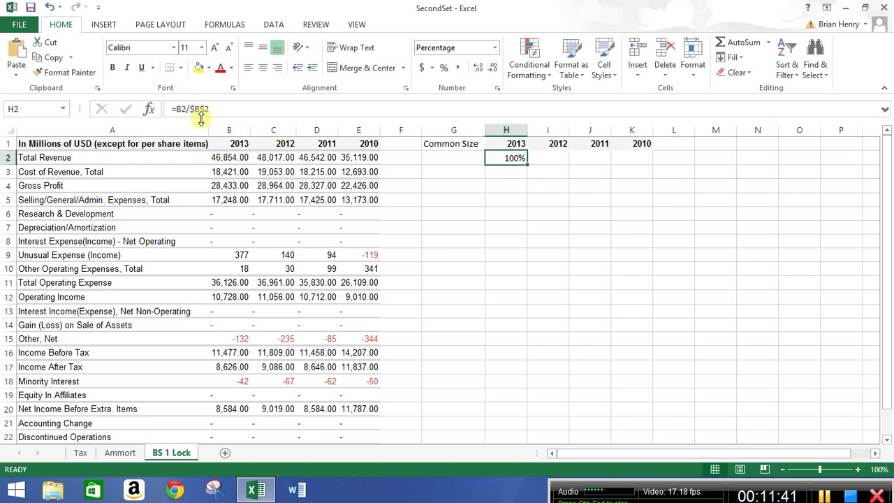
- Fill the H2 percentage formula down through H24
{"action": "left_click_drag", "start_coordinate": [526, 163], "coordinate": [529, 177]}
{"action": "left_click", "coordinate": [511, 169]}
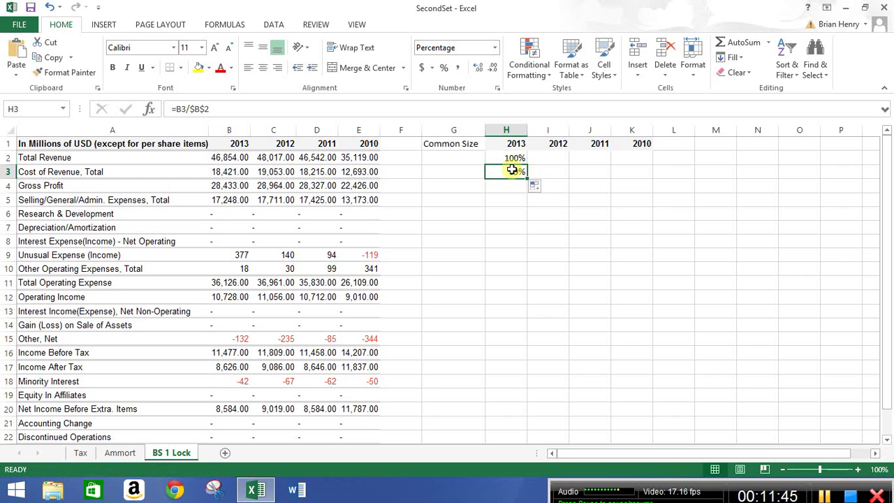
{"action": "left_click", "coordinate": [235, 172]}
{"action": "left_click", "coordinate": [235, 157]}
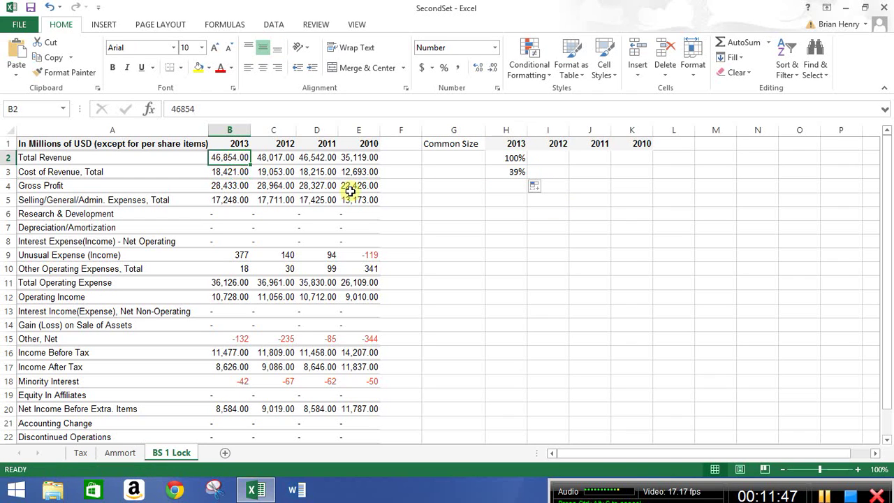
{"action": "left_click", "coordinate": [518, 172]}
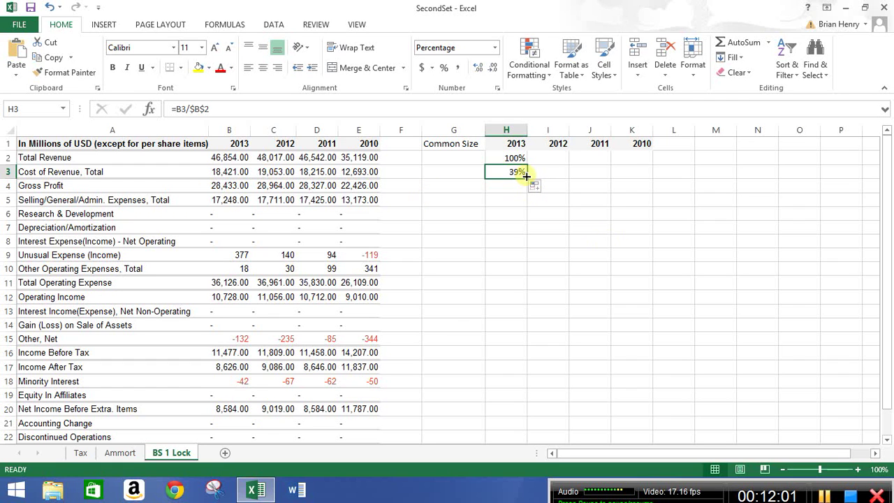
{"action": "left_click_drag", "start_coordinate": [525, 175], "coordinate": [515, 395]}
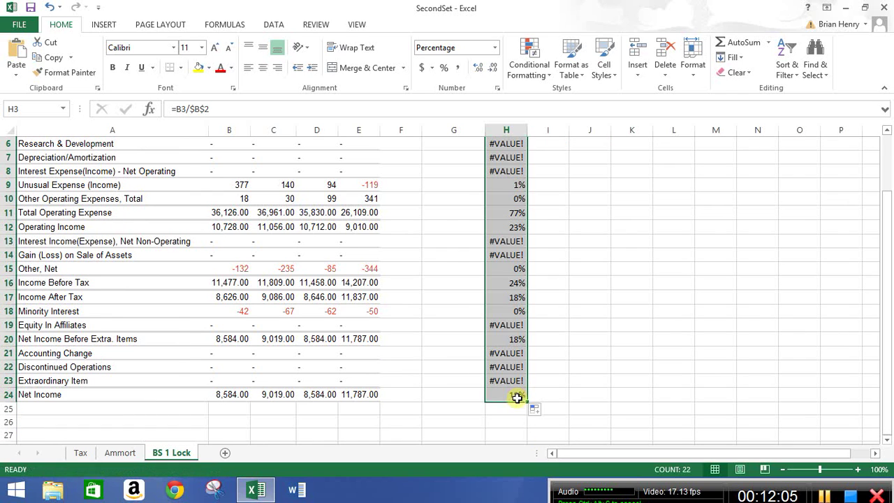
{"action": "left_click_drag", "start_coordinate": [887, 353], "coordinate": [891, 201]}
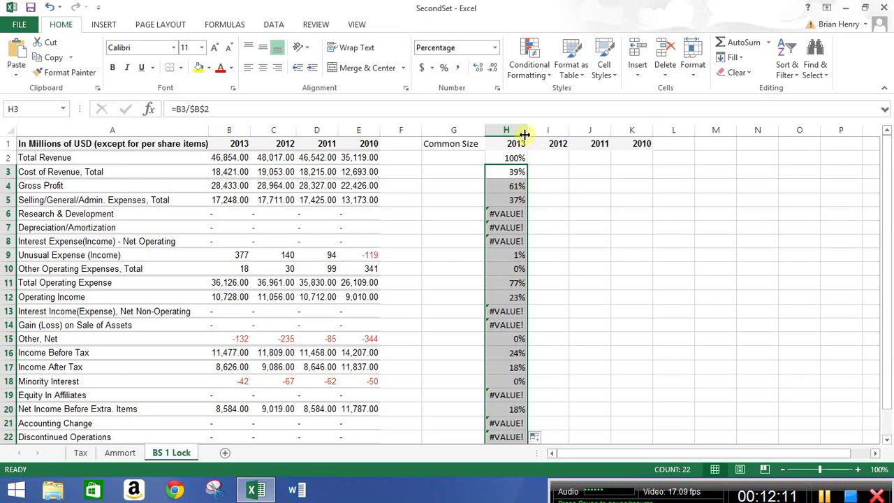
- Copy H2's formula into I2 and confirm it divides 2012 revenue by locked B2, showing 102%
{"action": "left_click", "coordinate": [515, 159]}
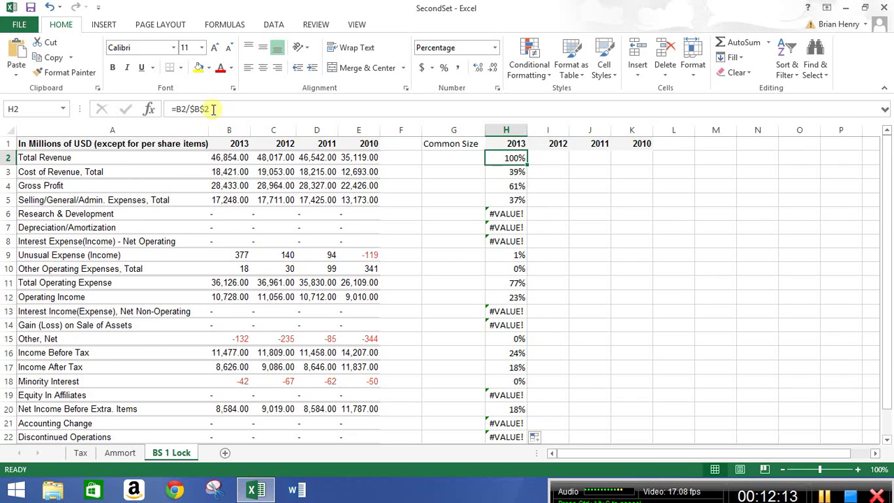
{"action": "left_click_drag", "start_coordinate": [527, 166], "coordinate": [560, 161]}
{"action": "left_click", "coordinate": [560, 160]}
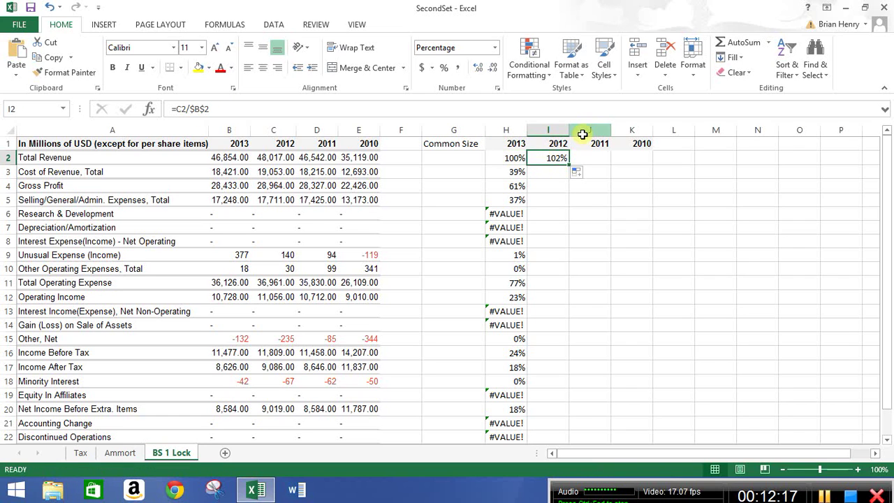
{"action": "left_click", "coordinate": [283, 157]}
{"action": "left_click", "coordinate": [234, 158]}
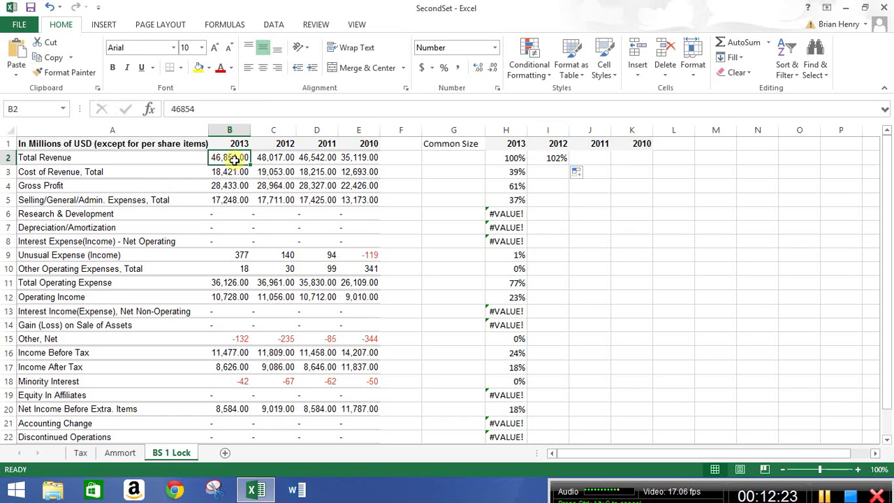
{"action": "left_click", "coordinate": [273, 171]}
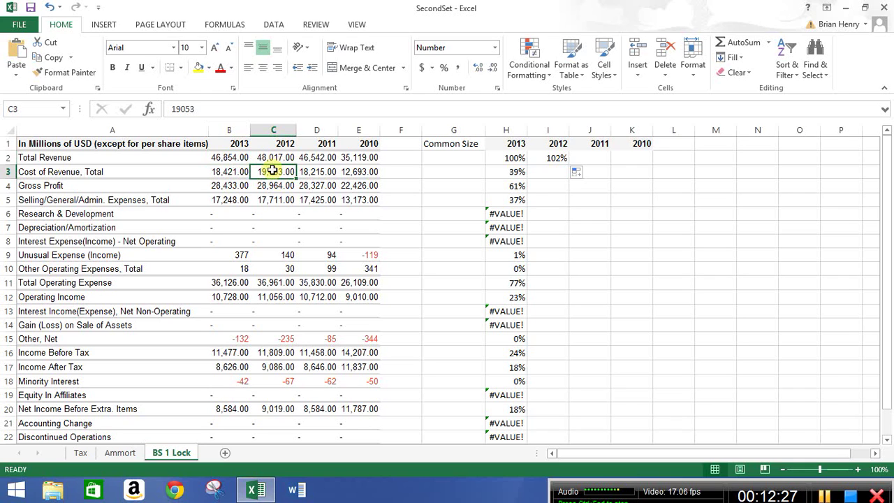
{"action": "left_click", "coordinate": [274, 157]}
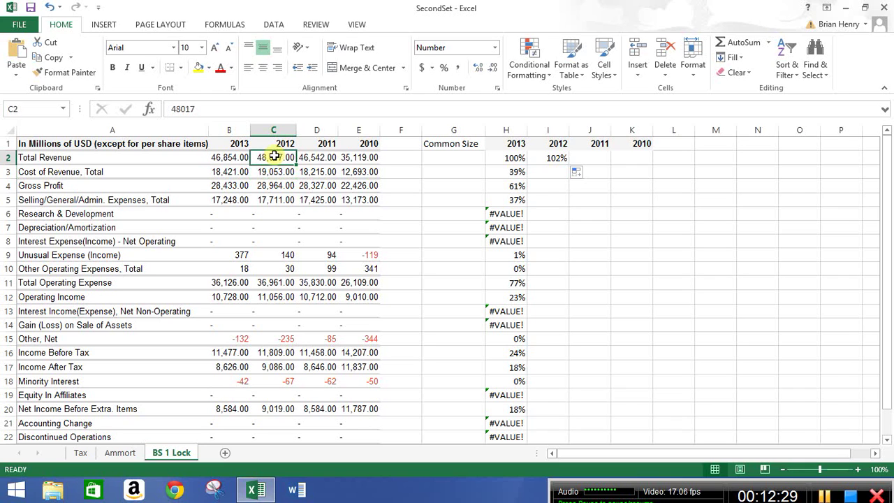
{"action": "left_click", "coordinate": [511, 157]}
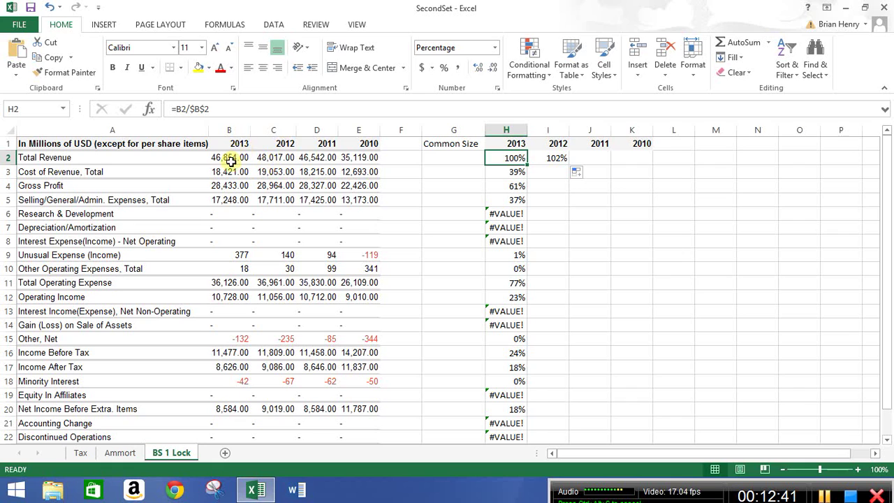
- Change H2's divisor to B$2, then copy it into I2 (100%) and down to I3
{"action": "left_click", "coordinate": [196, 109]}
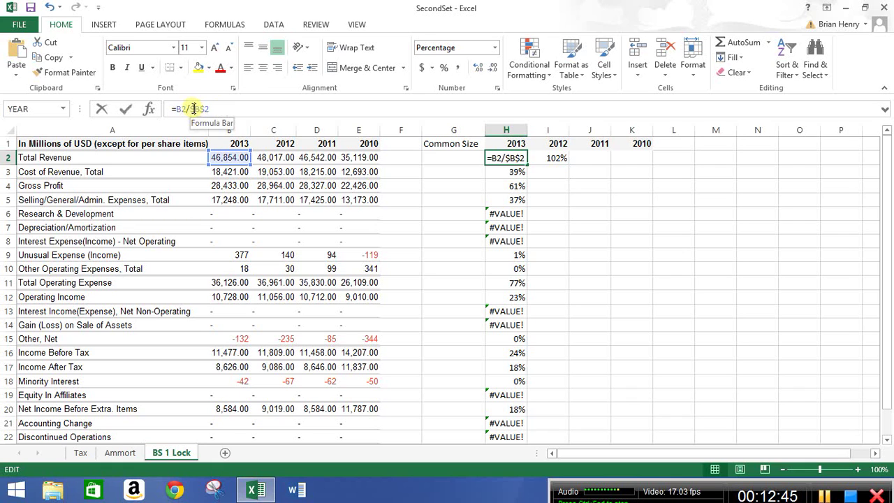
{"action": "key", "text": "F4"}
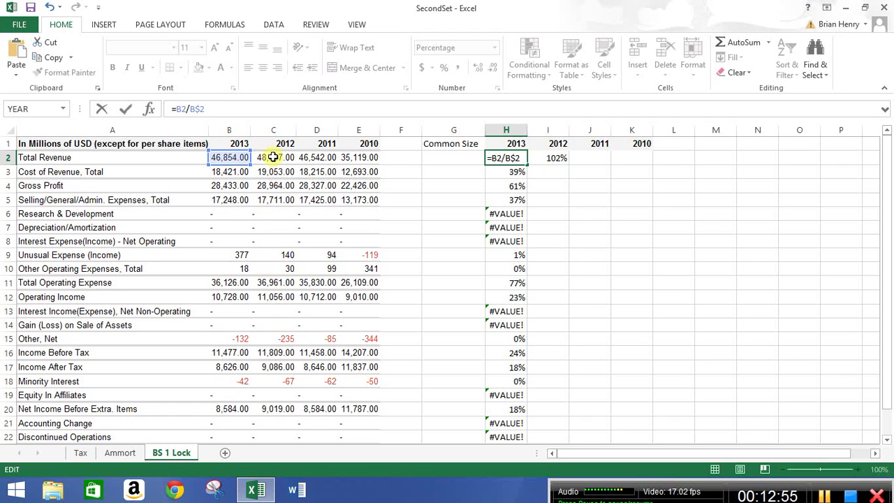
{"action": "left_click_drag", "start_coordinate": [191, 112], "coordinate": [204, 109]}
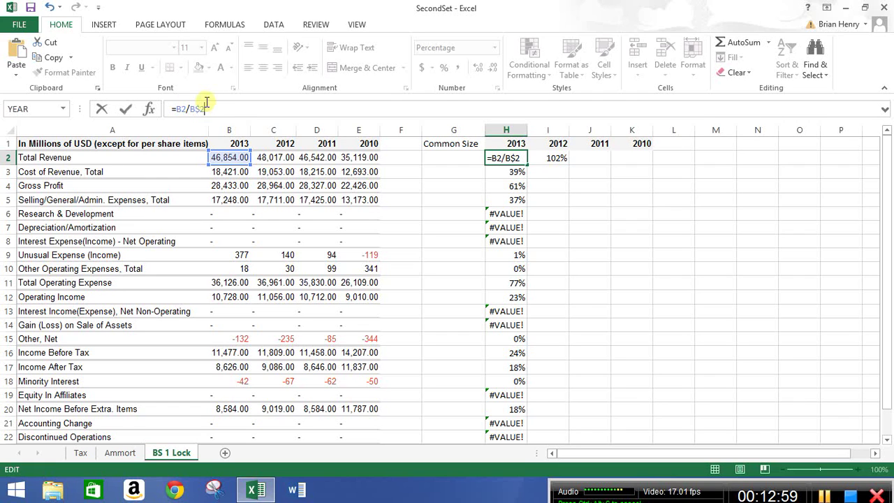
{"action": "key", "text": "Return"}
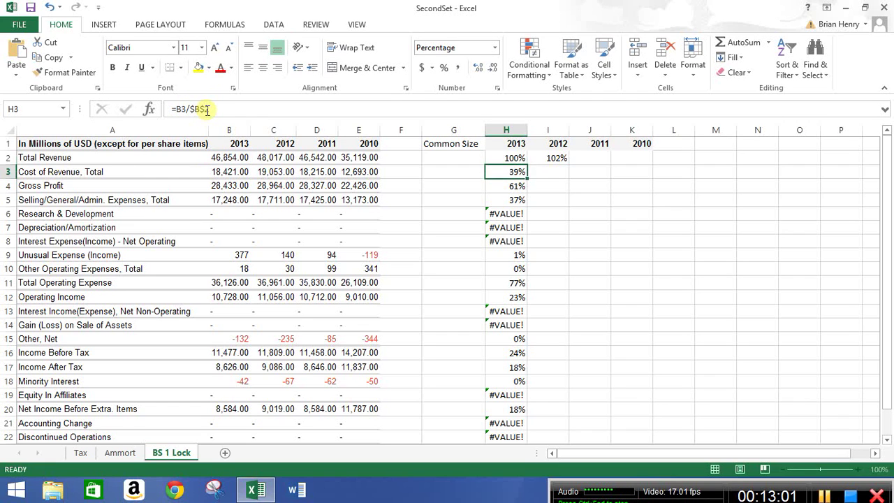
{"action": "key", "text": "Up"}
{"action": "left_click_drag", "start_coordinate": [527, 165], "coordinate": [556, 159]}
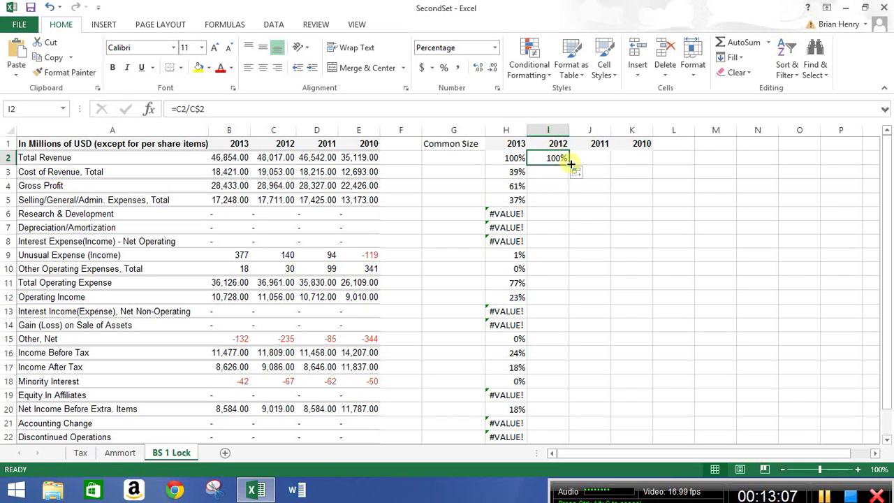
{"action": "left_click_drag", "start_coordinate": [571, 164], "coordinate": [559, 170]}
- Extend the common-size formulas across 2012–2010 and fill them down to the last line item
{"action": "left_click", "coordinate": [556, 171]}
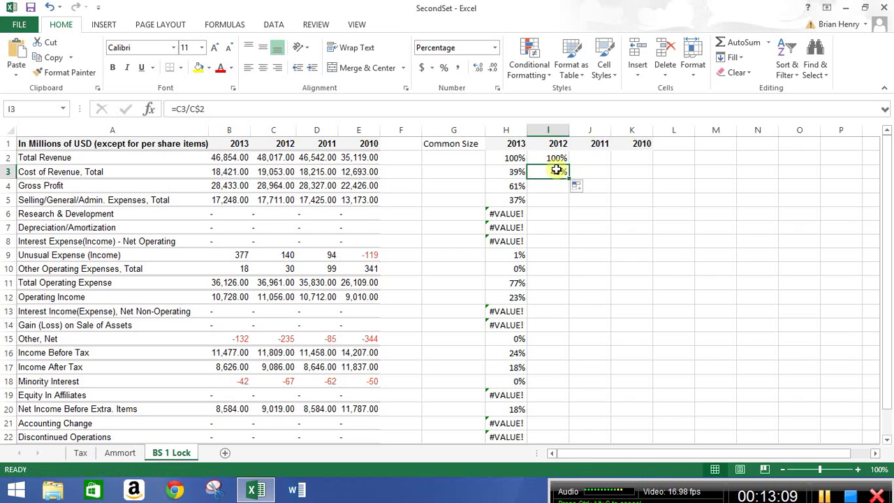
{"action": "left_click_drag", "start_coordinate": [568, 179], "coordinate": [570, 189]}
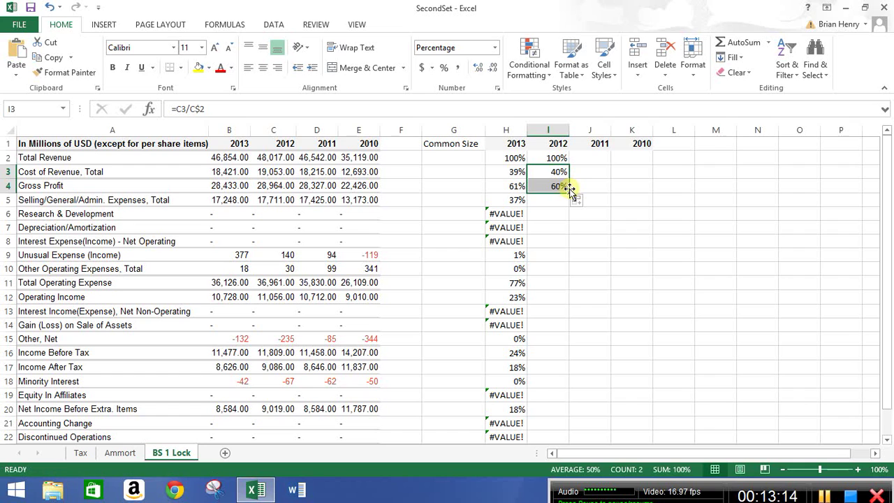
{"action": "left_click", "coordinate": [565, 161]}
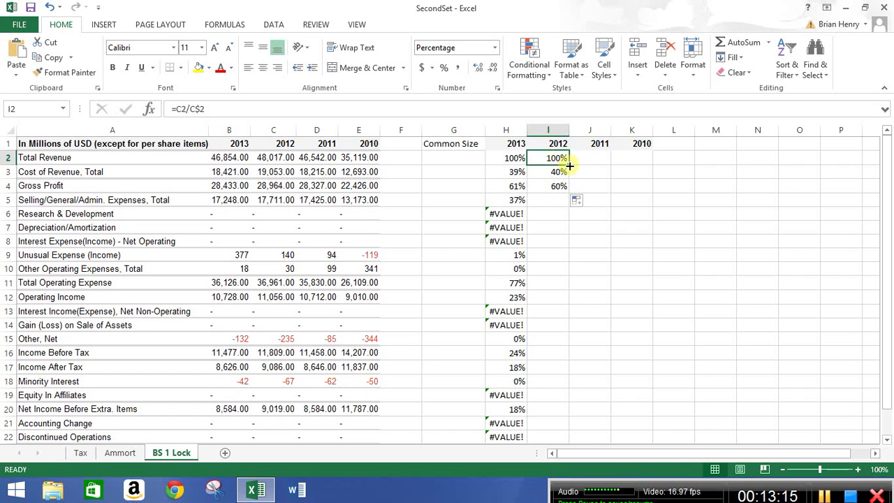
{"action": "left_click_drag", "start_coordinate": [569, 166], "coordinate": [650, 167]}
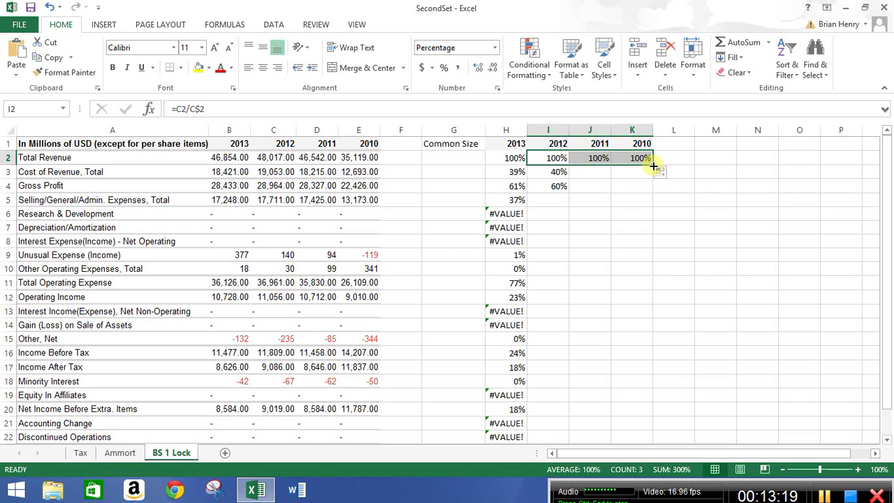
{"action": "left_click_drag", "start_coordinate": [652, 165], "coordinate": [652, 190]}
{"action": "left_click", "coordinate": [649, 189]}
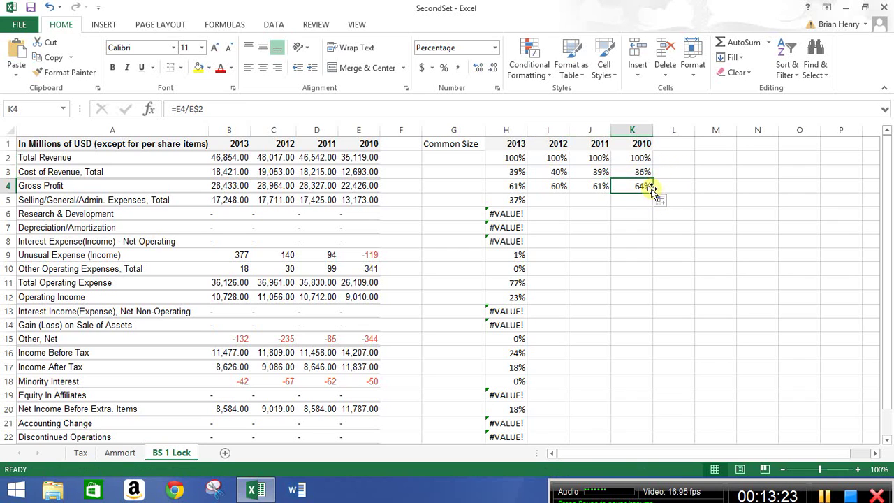
{"action": "left_click_drag", "start_coordinate": [555, 186], "coordinate": [639, 185]}
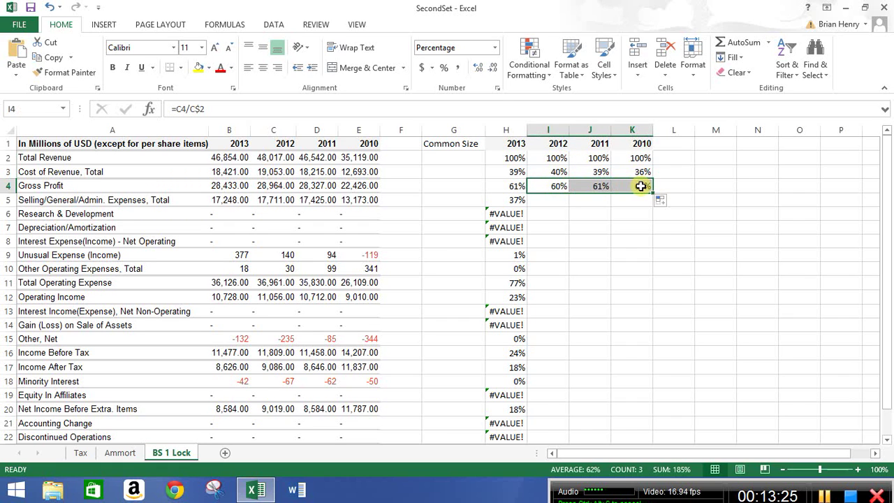
{"action": "double_click", "coordinate": [652, 191]}
{"action": "left_click_drag", "start_coordinate": [885, 200], "coordinate": [887, 225]}
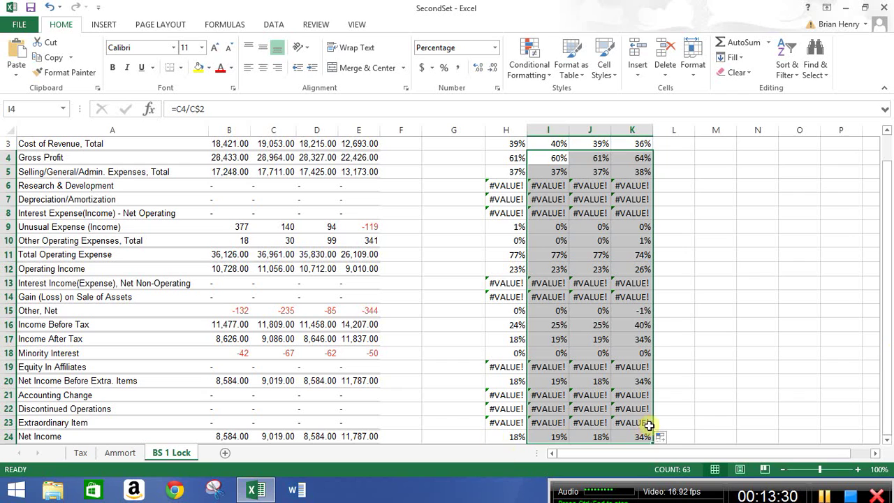
{"action": "left_click_drag", "start_coordinate": [888, 370], "coordinate": [886, 245]}
{"action": "left_click", "coordinate": [514, 159]}
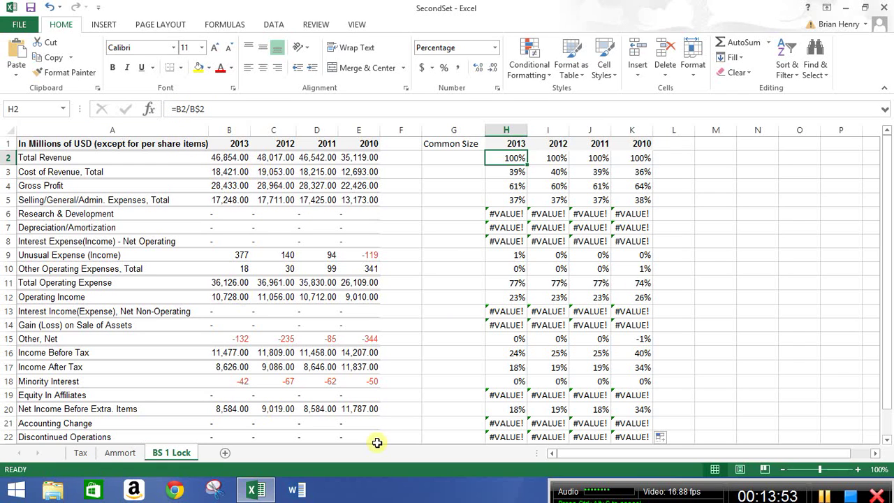
- Change the Ammort interest rate in B3 from 4% to 5%
{"action": "left_click", "coordinate": [118, 454]}
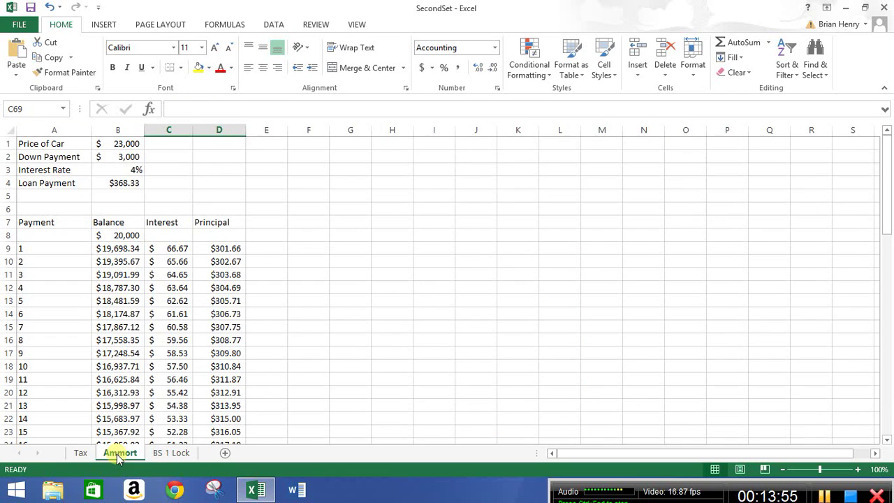
{"action": "left_click", "coordinate": [133, 170]}
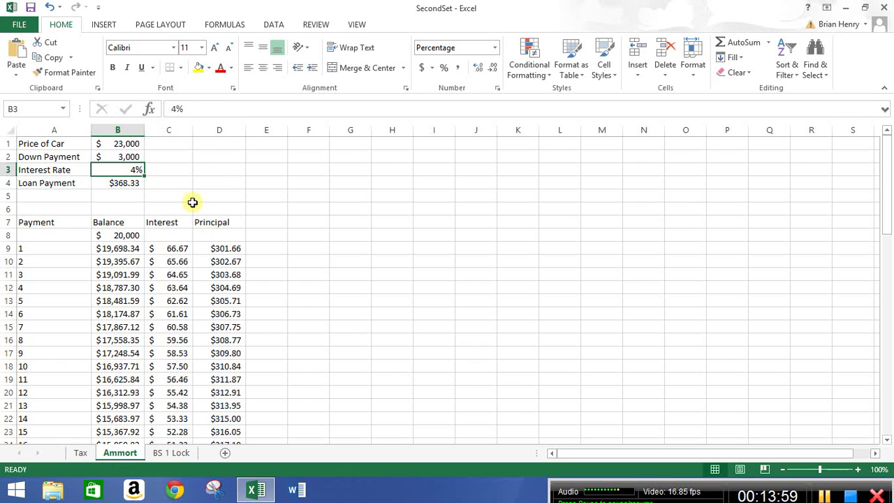
{"action": "type", "text": "5"}
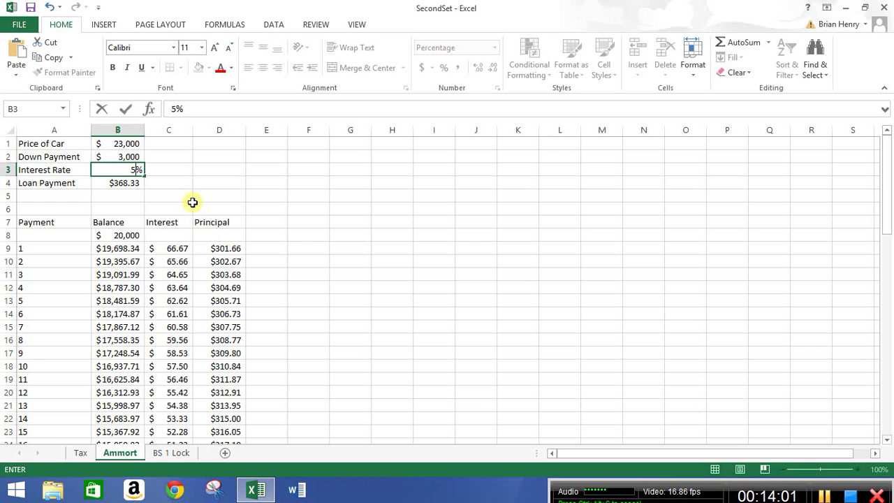
{"action": "key", "text": "Return"}
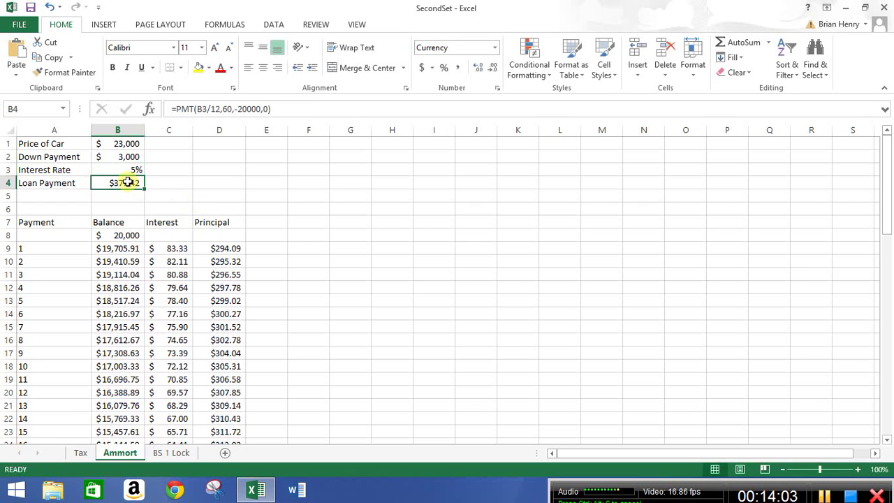
{"action": "left_click_drag", "start_coordinate": [886, 195], "coordinate": [888, 467]}
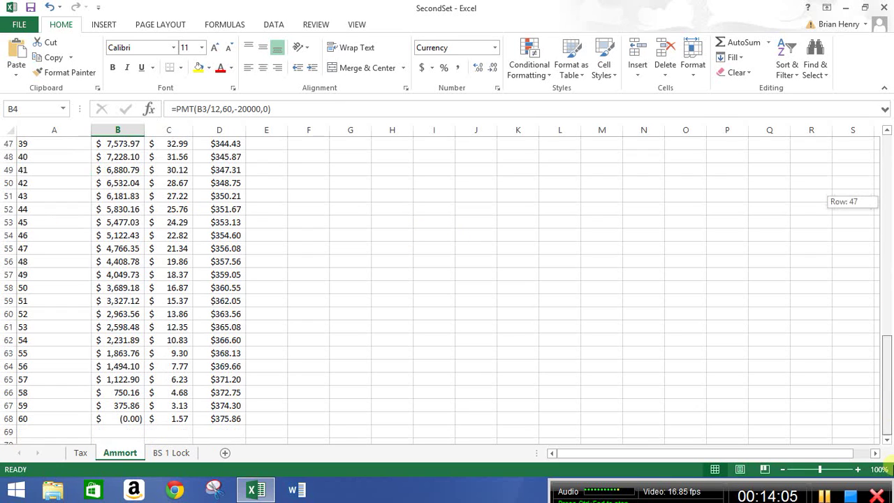
- Sum the interest column in C69 ($2,645.48) and delete the stray D69 total
{"action": "left_click", "coordinate": [176, 429]}
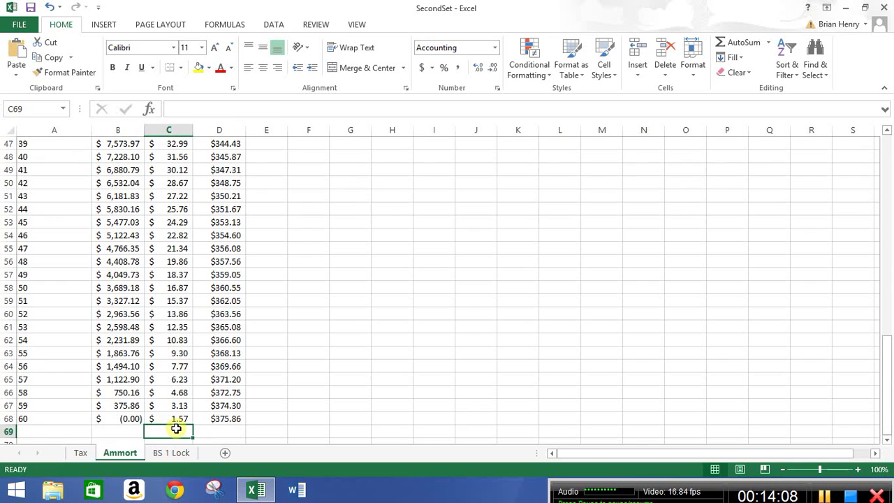
{"action": "key", "text": "alt+equal"}
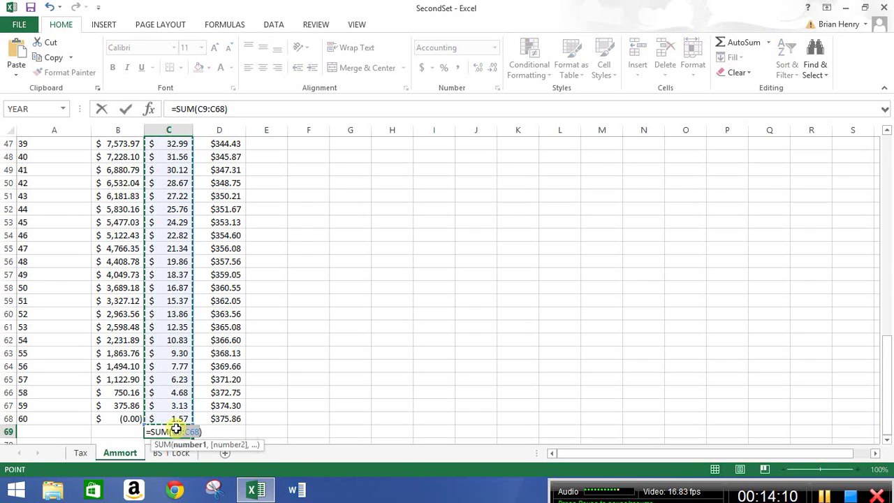
{"action": "key", "text": "Return"}
{"action": "left_click", "coordinate": [175, 423]}
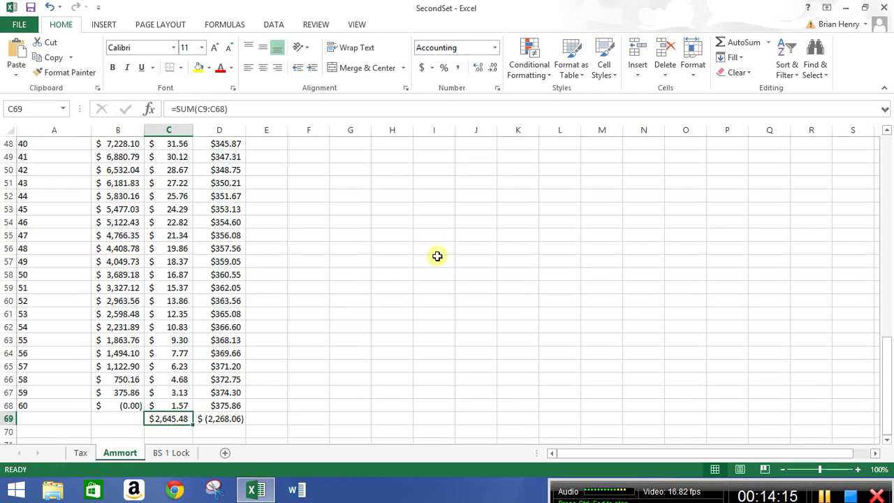
{"action": "left_click", "coordinate": [221, 418]}
{"action": "key", "text": "Delete"}
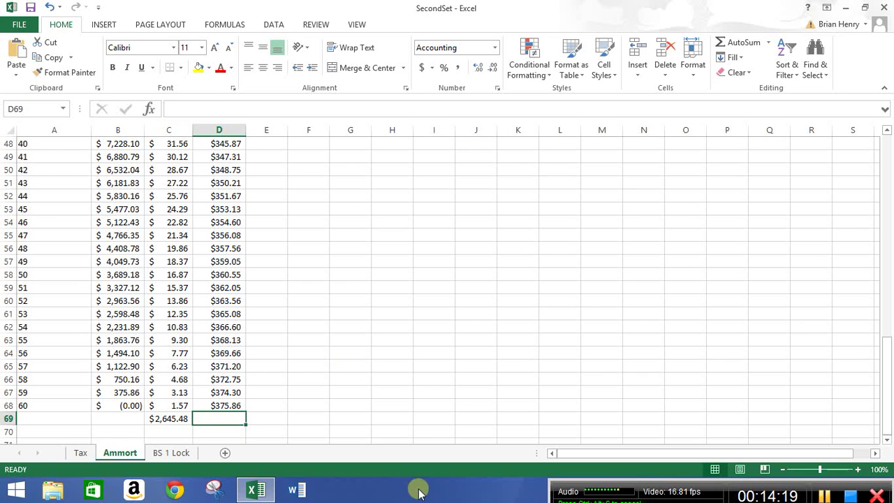